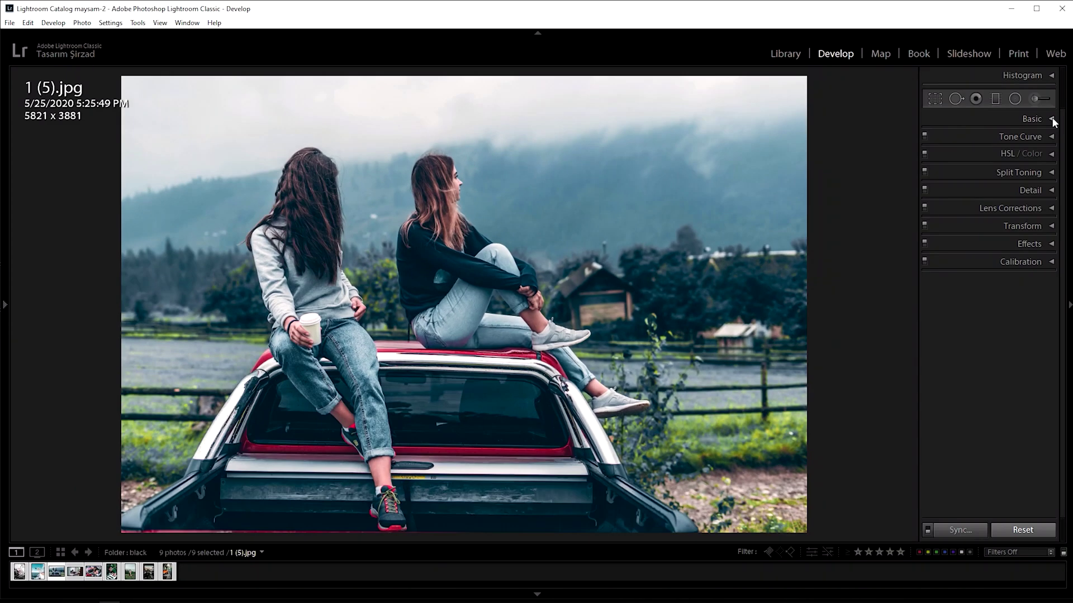
- Open the basic adjustments and set the photo's Exposure to +0.50
click(1052, 119)
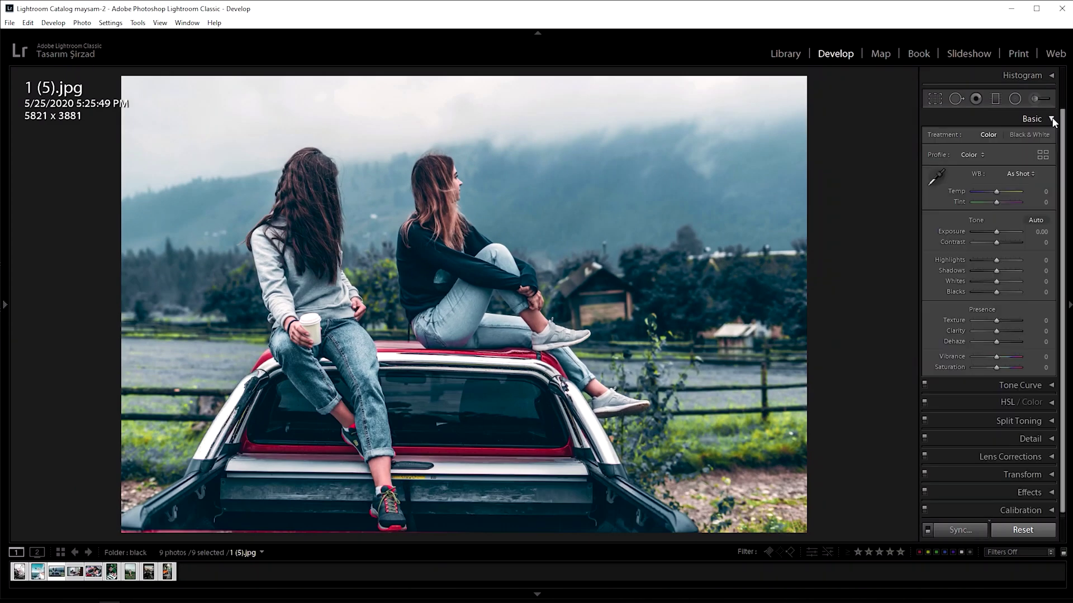
click(1037, 232)
text(0.6)
key(Return)
text(0.5)
key(Return)
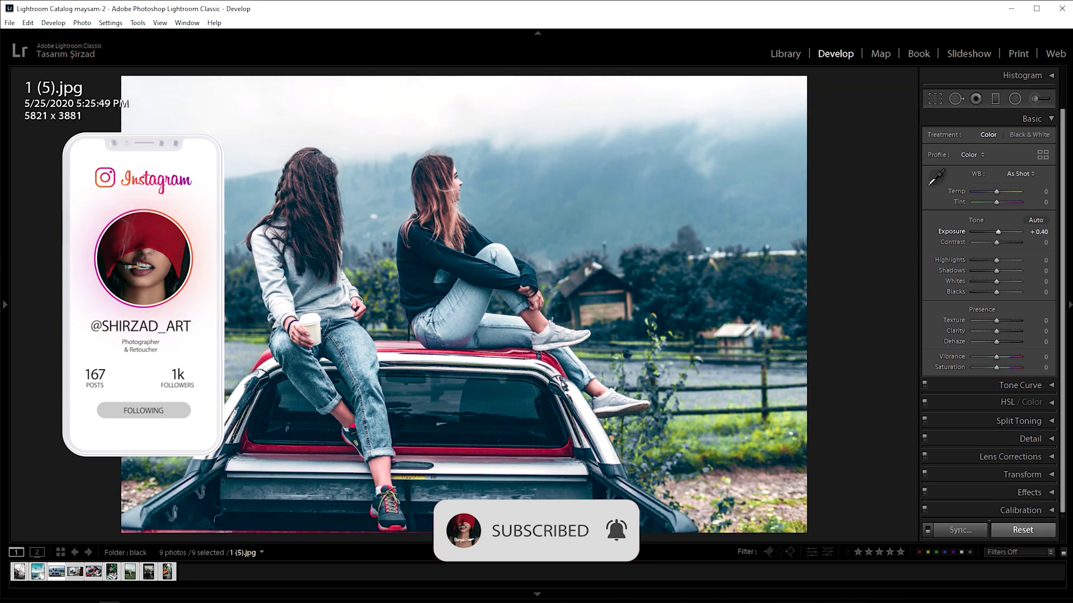
- Set Contrast to +60 and Highlights to +20 in the basic tone adjustments
click(1038, 243)
text(15)
key(Return)
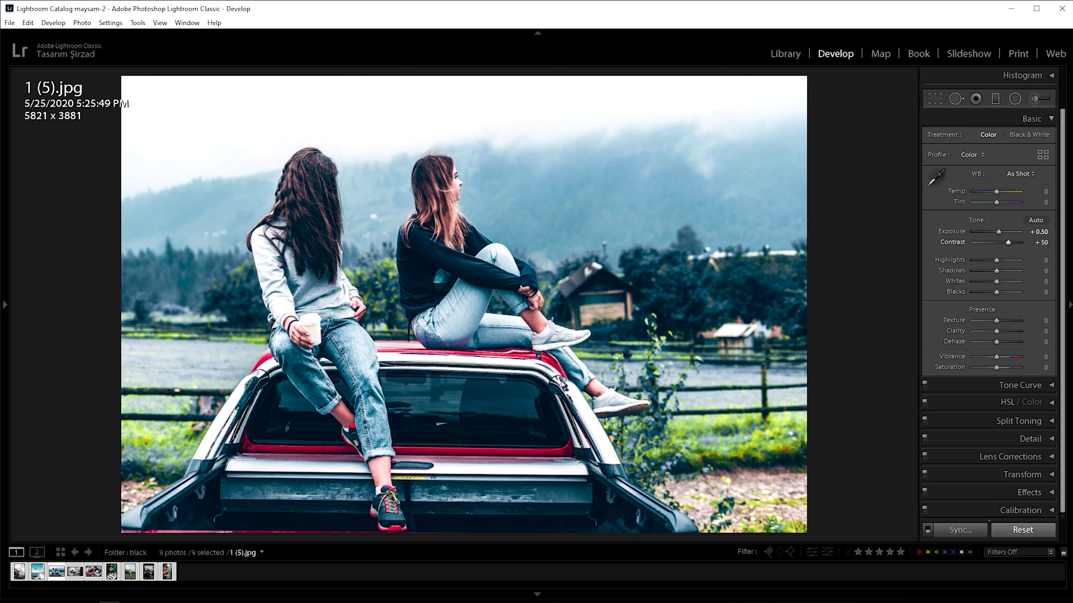
key(equal)
key(equal)
key(equal)
key(equal)
key(equal)
key(equal)
key(equal)
key(equal)
key(equal)
key(equal)
key(equal)
key(equal)
key(equal)
key(equal)
key(equal)
key(equal)
key(equal)
key(equal)
key(equal)
key(equal)
key(equal)
key(equal)
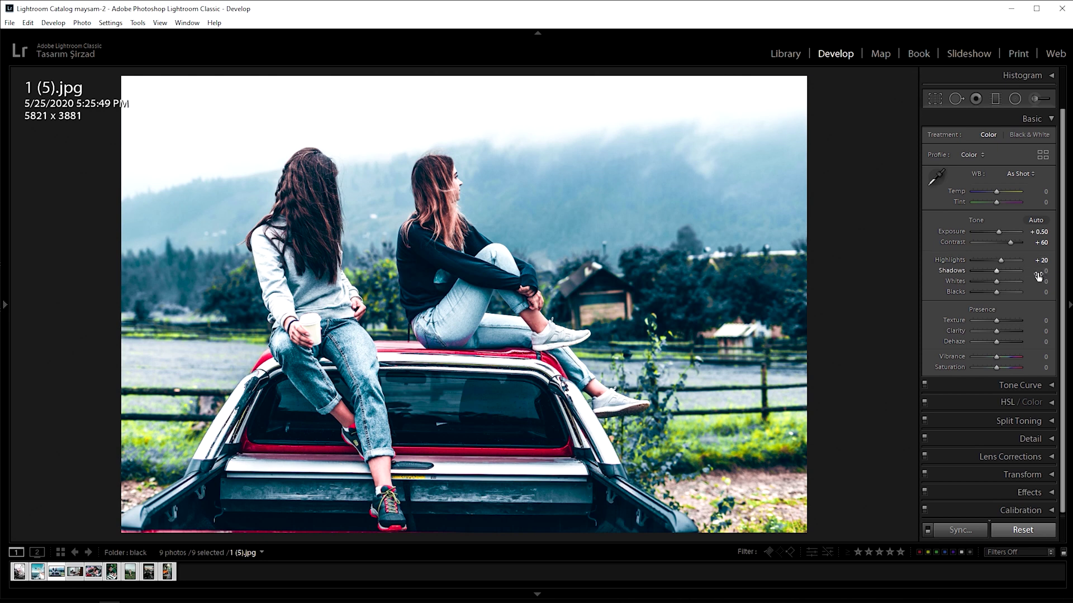
- Lower the photo's Shadows to -10
key(minus)
key(minus)
key(minus)
key(minus)
key(minus)
key(minus)
key(minus)
key(minus)
key(minus)
key(minus)
key(minus)
key(minus)
key(minus)
key(minus)
key(plus)
key(plus)
- Set Whites to -100 and Blacks to -58
click(1035, 282)
text(-15)
key(Return)
text(-52)
key(Return)
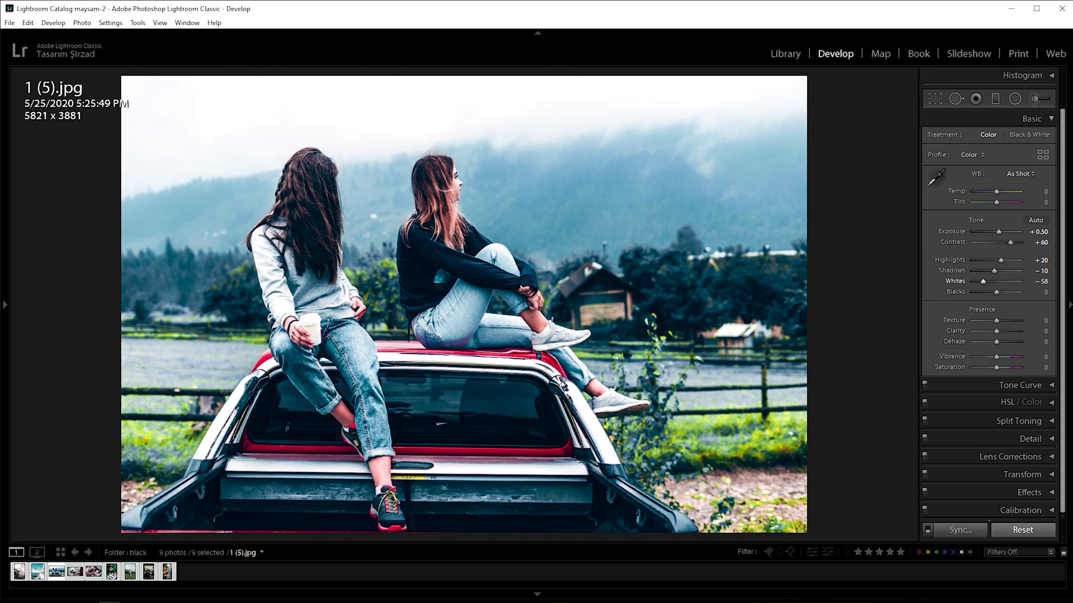
text(-74)
key(Return)
text(-89)
key(Return)
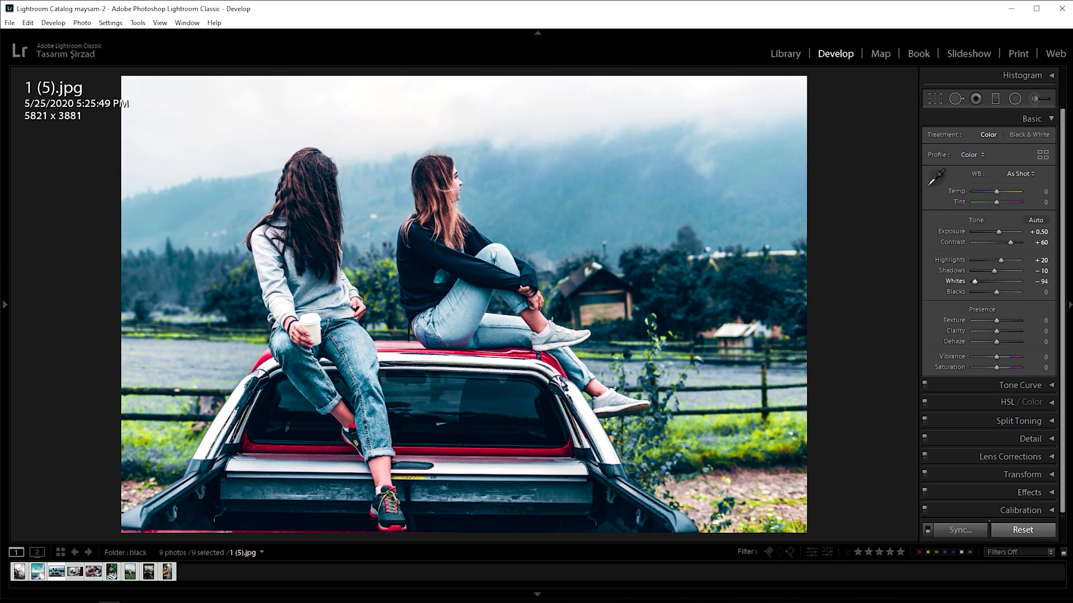
text(-100)
key(Return)
drag(1037, 292, 1014, 292)
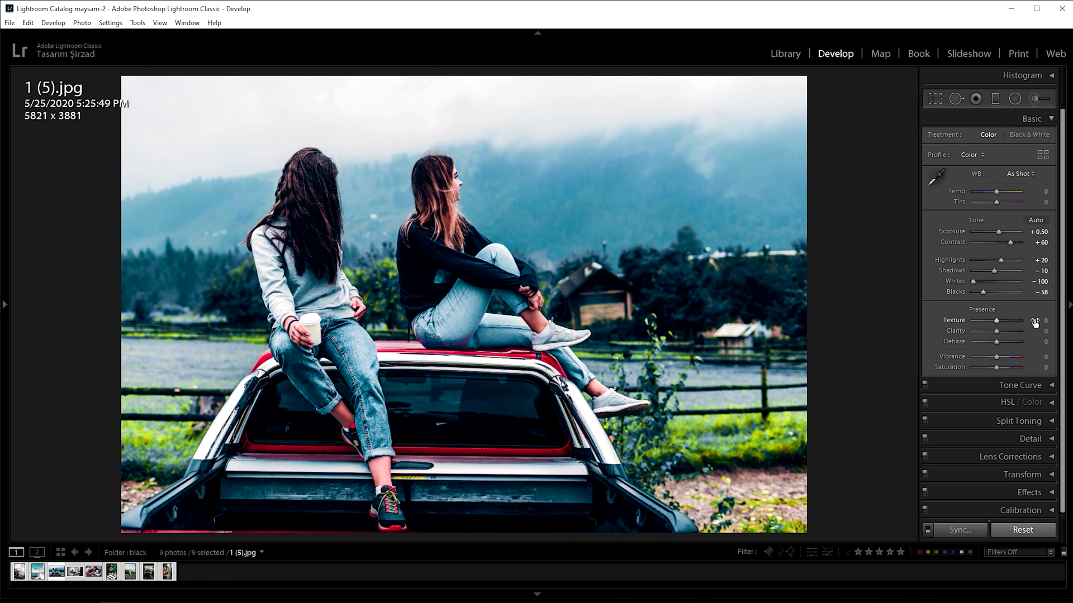
- Set Texture to +15, Clarity to +20, Dehaze to +40 and Vibrance to -25, and slightly lower the overall Saturation
drag(1034, 323, 1053, 344)
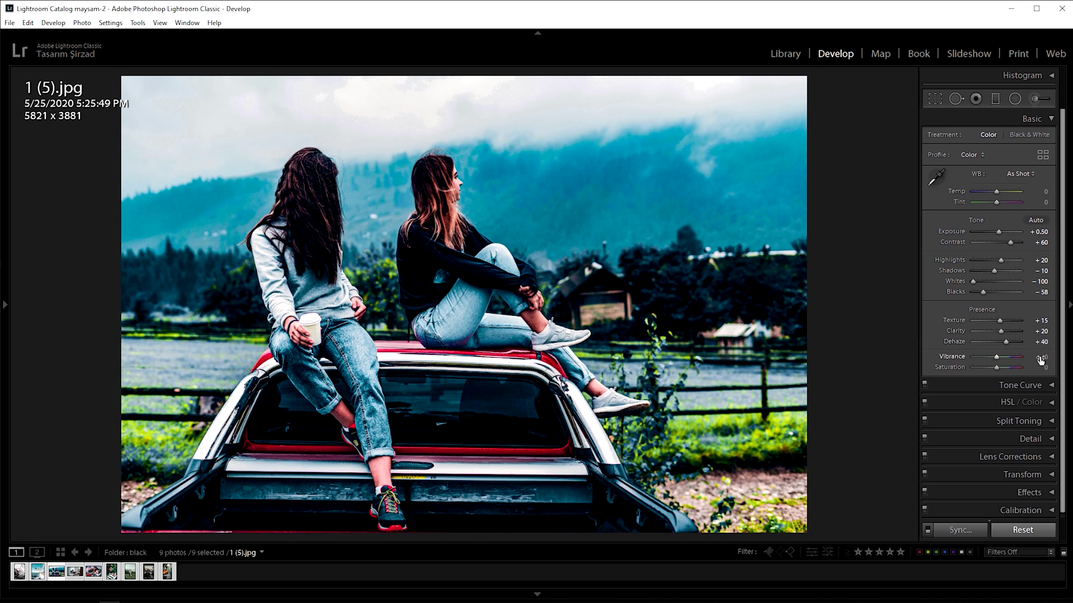
drag(1045, 357, 1042, 356)
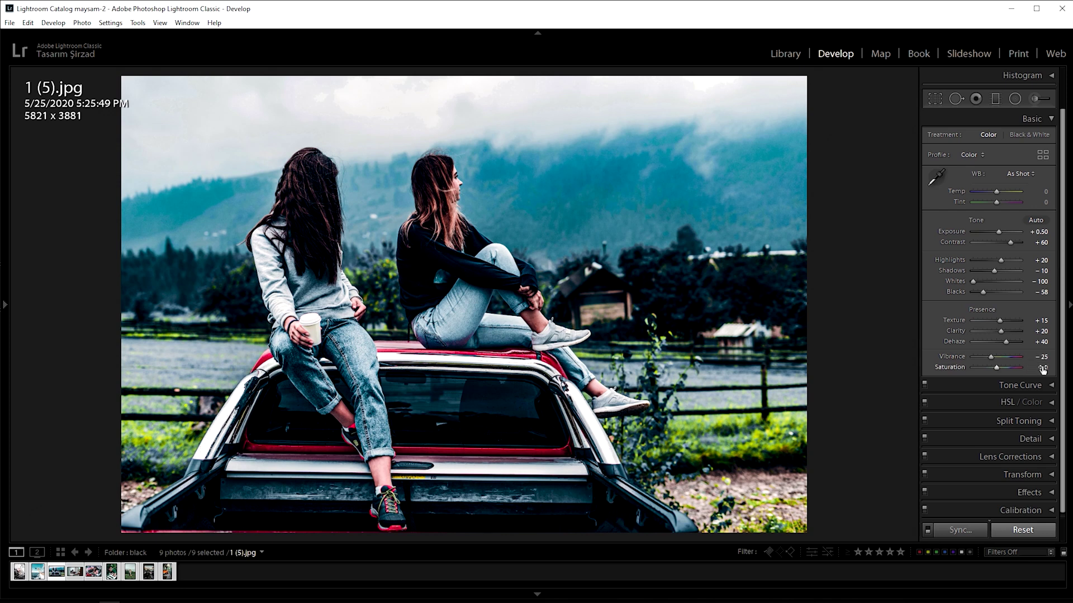
drag(1043, 368, 1038, 369)
click(1052, 119)
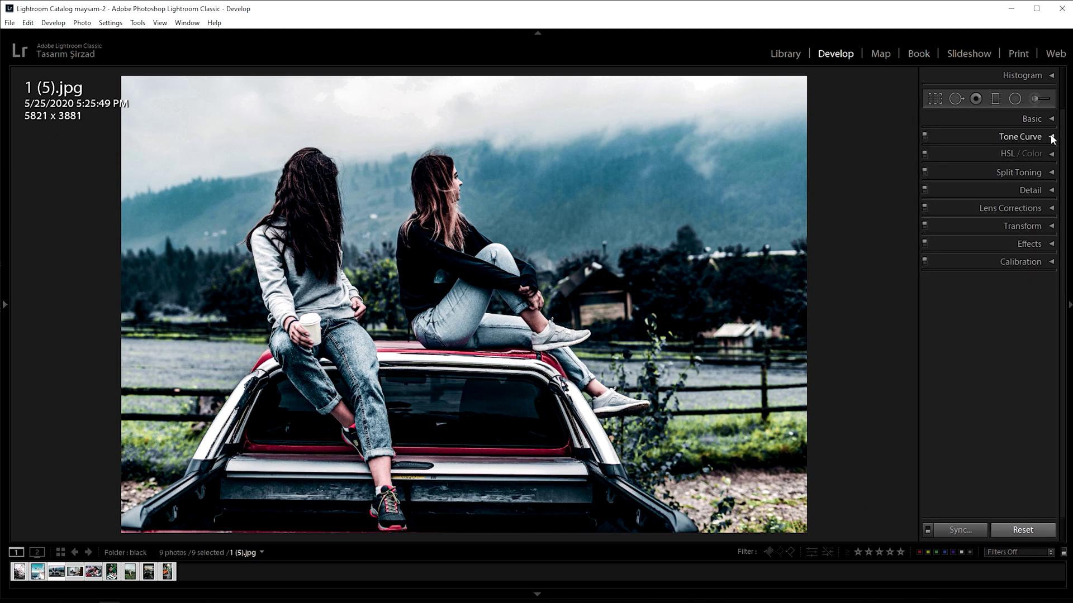
- Darken the RGB tone curve with a shadow point at about 29.0 / 16.9 % and a highlight point below the diagonal, then compare before and after
click(1052, 137)
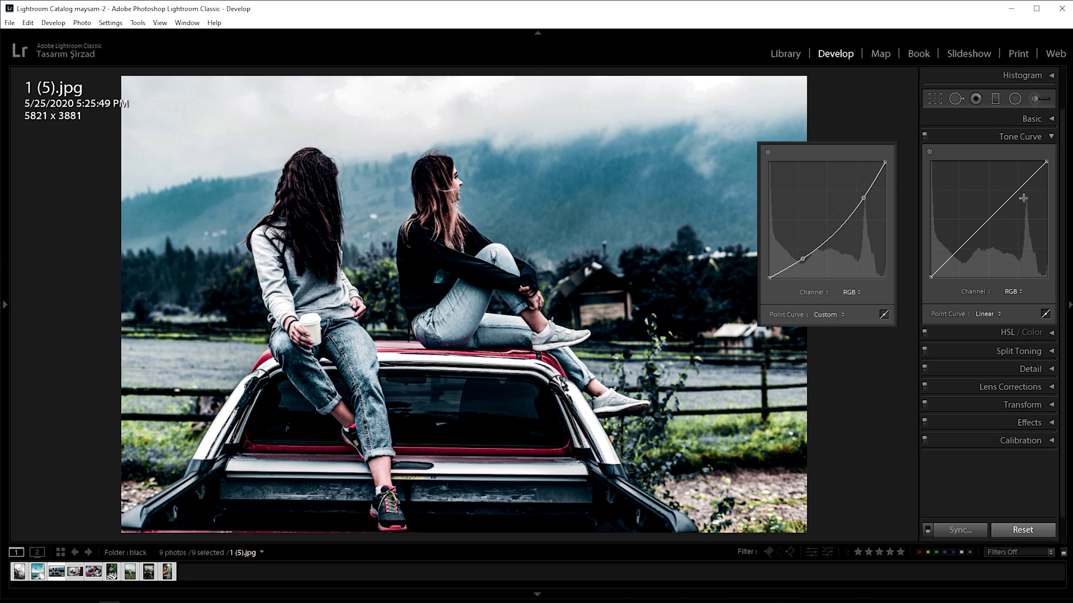
click(959, 249)
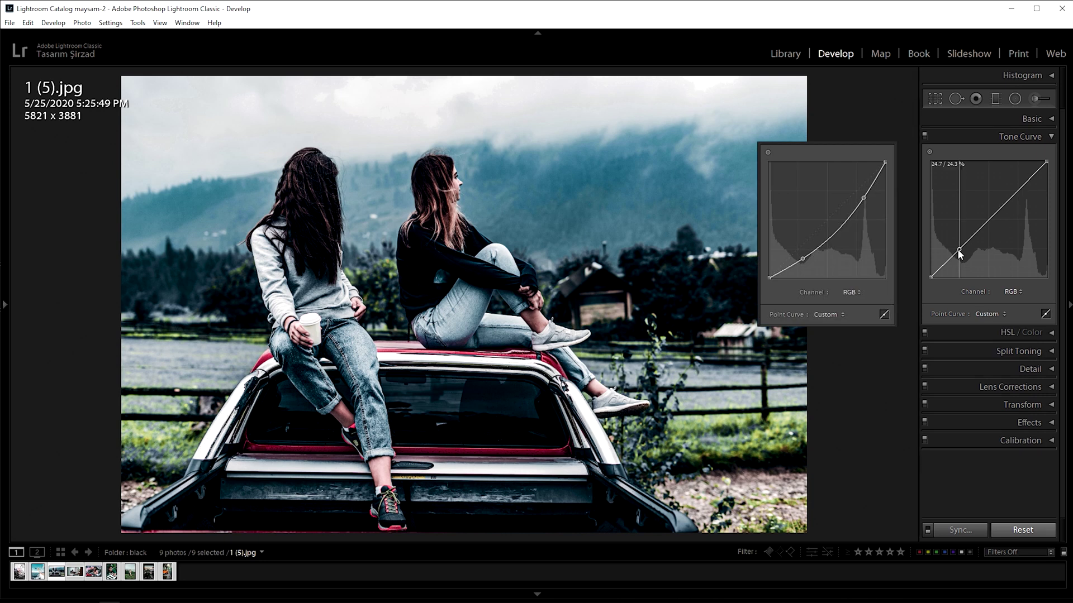
drag(1018, 192, 1025, 201)
drag(959, 249, 963, 256)
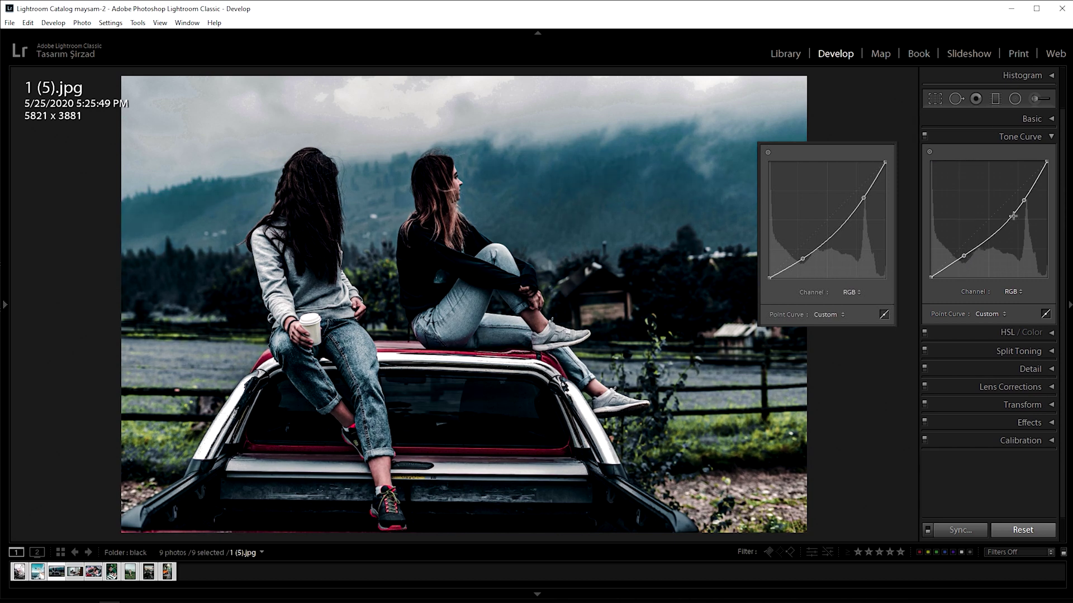
drag(1023, 200, 1024, 196)
drag(964, 257, 964, 258)
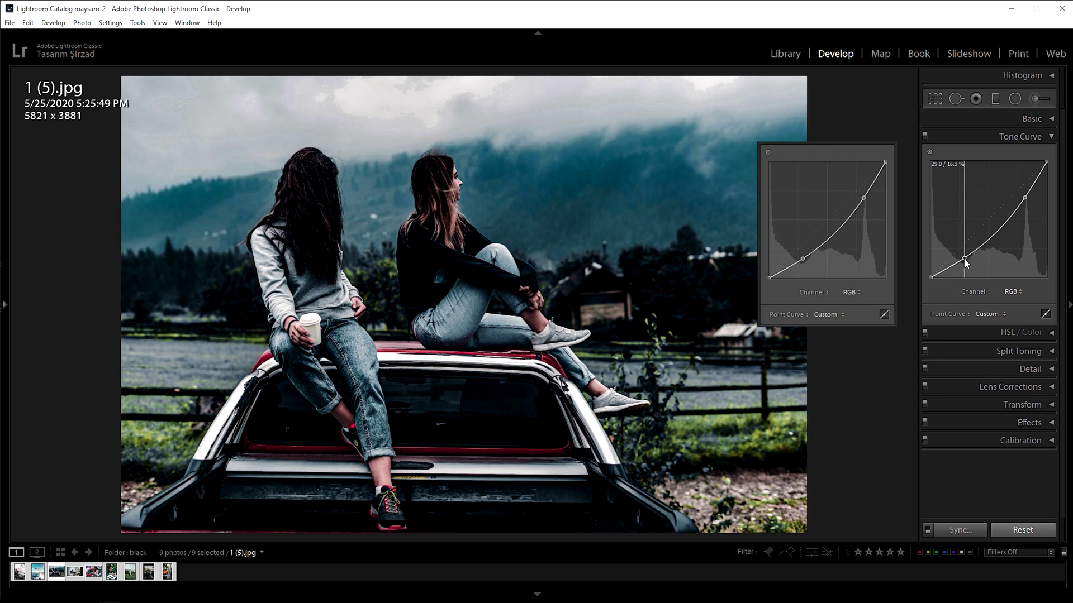
drag(1024, 197, 1026, 196)
click(925, 135)
click(925, 135)
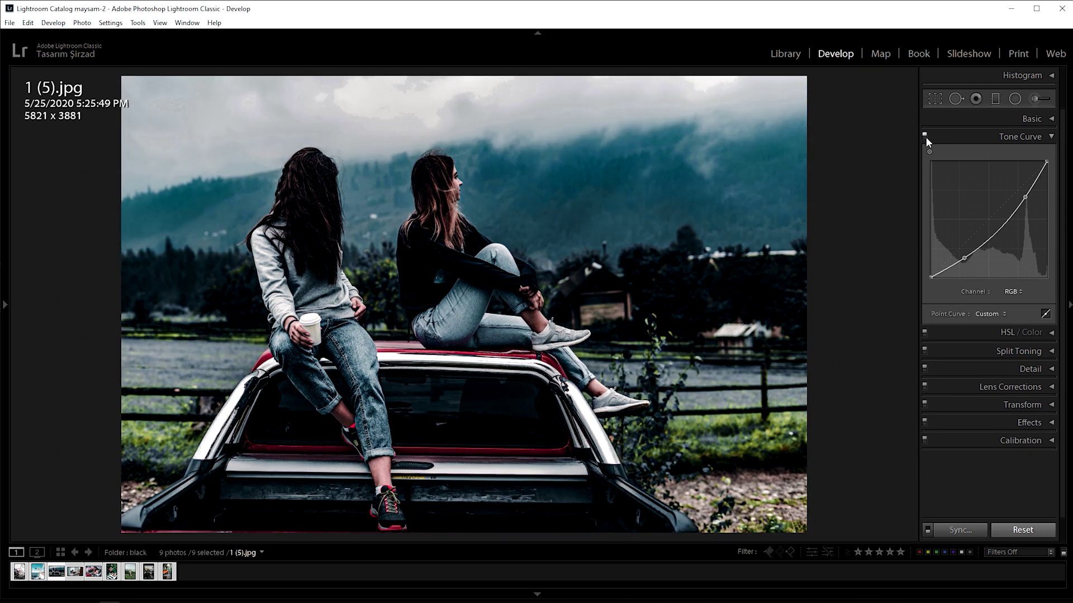
click(1050, 137)
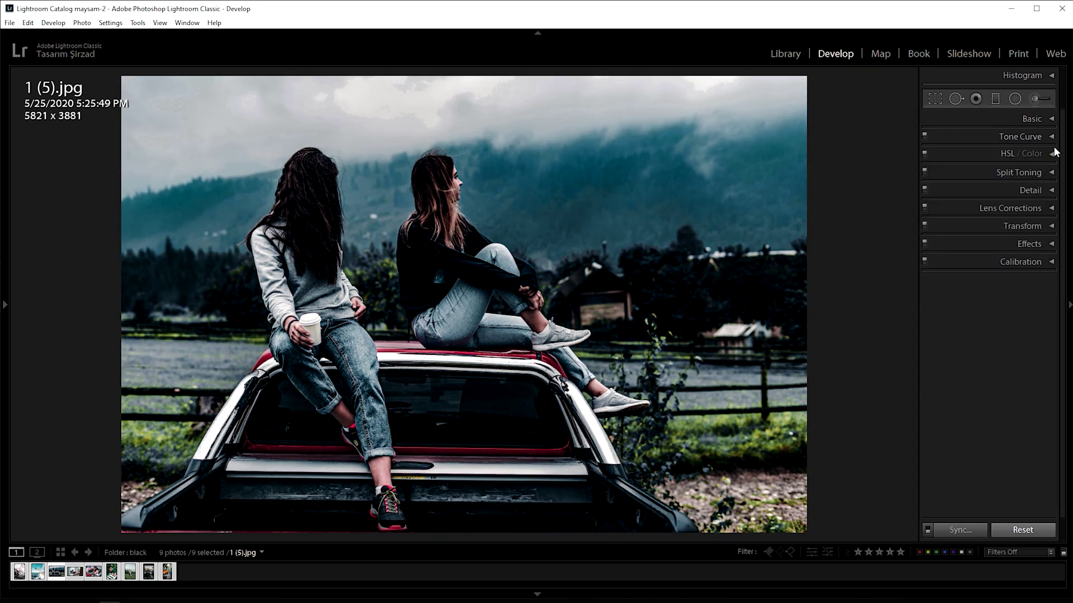
- Set the HSL hue of Orange to -10 and Yellow to -100, and shift the Aqua hue strongly towards blue
click(1051, 154)
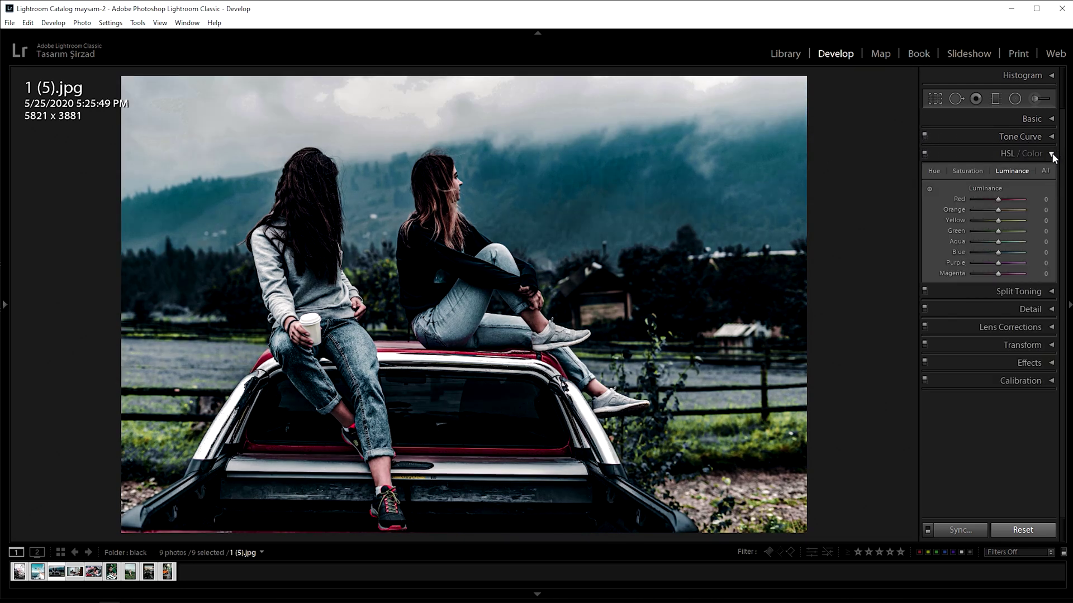
click(933, 173)
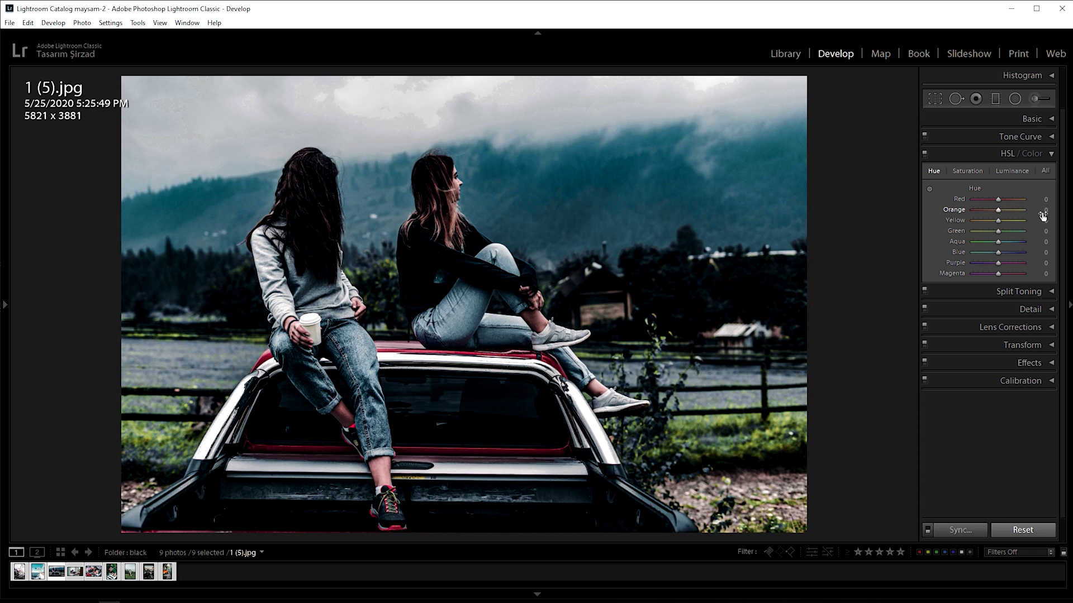
drag(1042, 210, 1039, 210)
drag(1041, 219, 1009, 219)
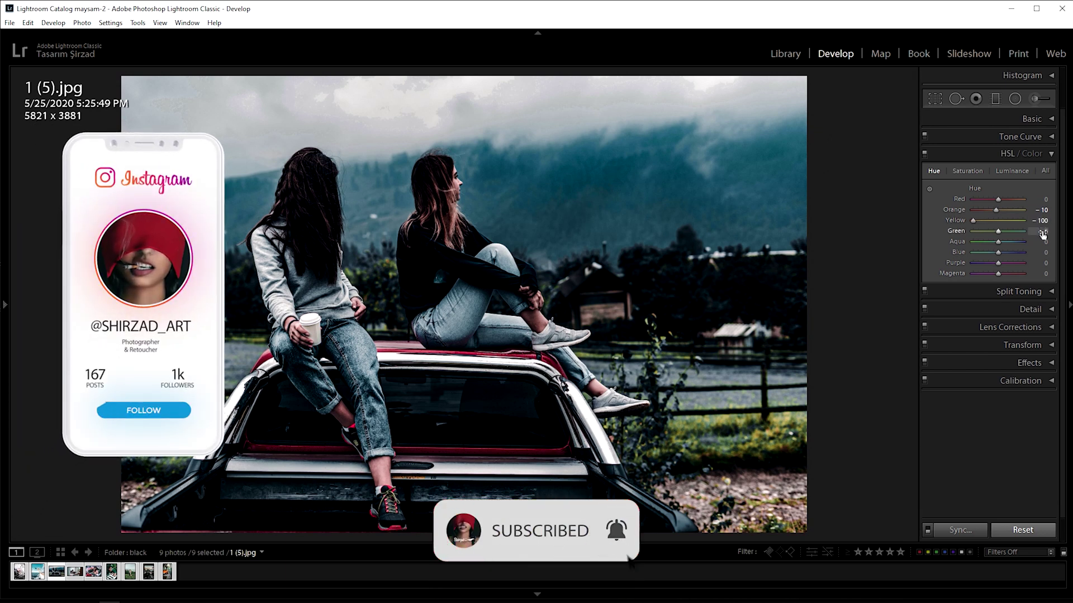
drag(1043, 244, 1064, 242)
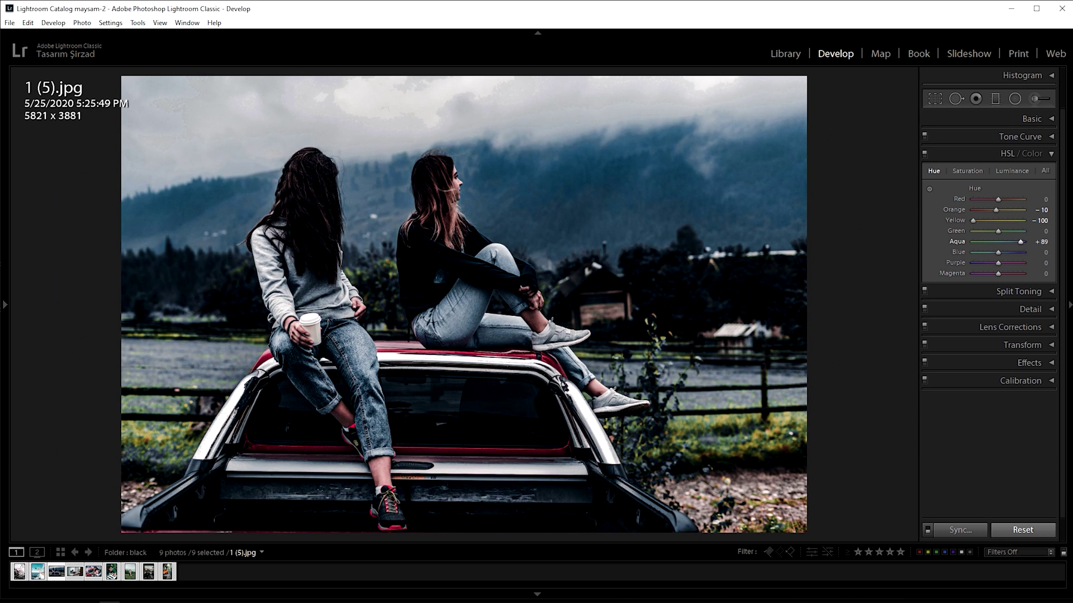
drag(1040, 241, 1042, 242)
- Set HSL saturation to +20 for Red, +15 for Orange, and -100 for every colour from Yellow through Magenta
click(974, 171)
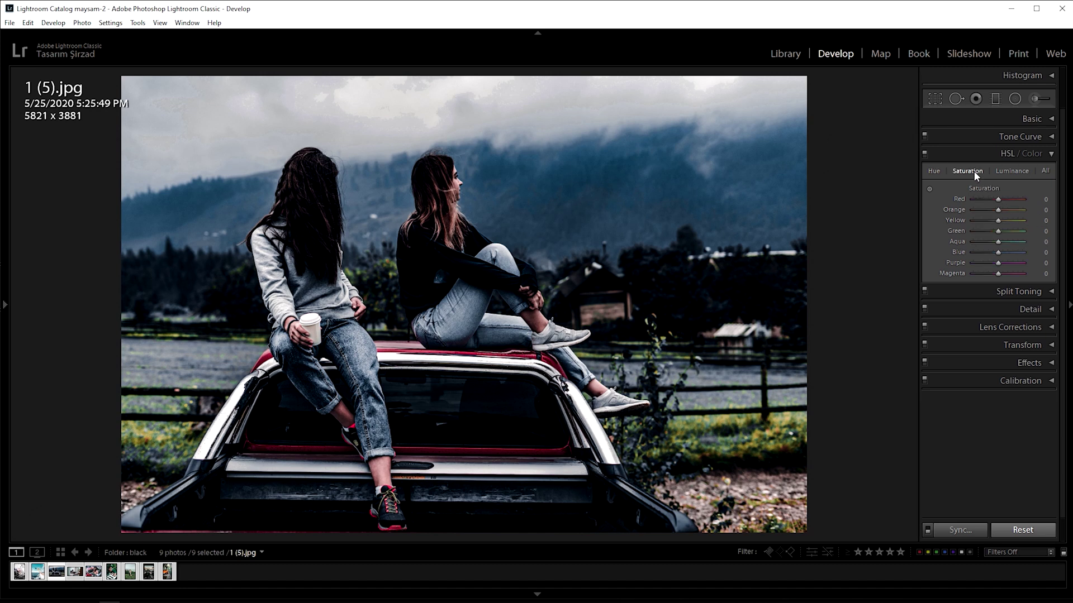
drag(1036, 205, 1042, 204)
drag(1041, 210, 1046, 210)
drag(1041, 219, 1035, 242)
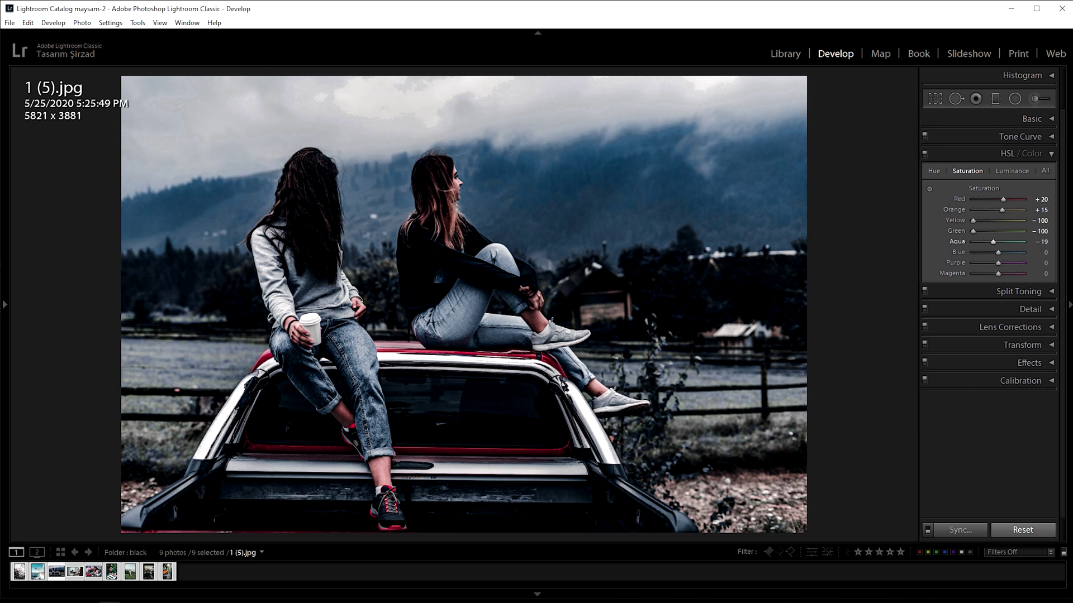
drag(1035, 241, 1014, 273)
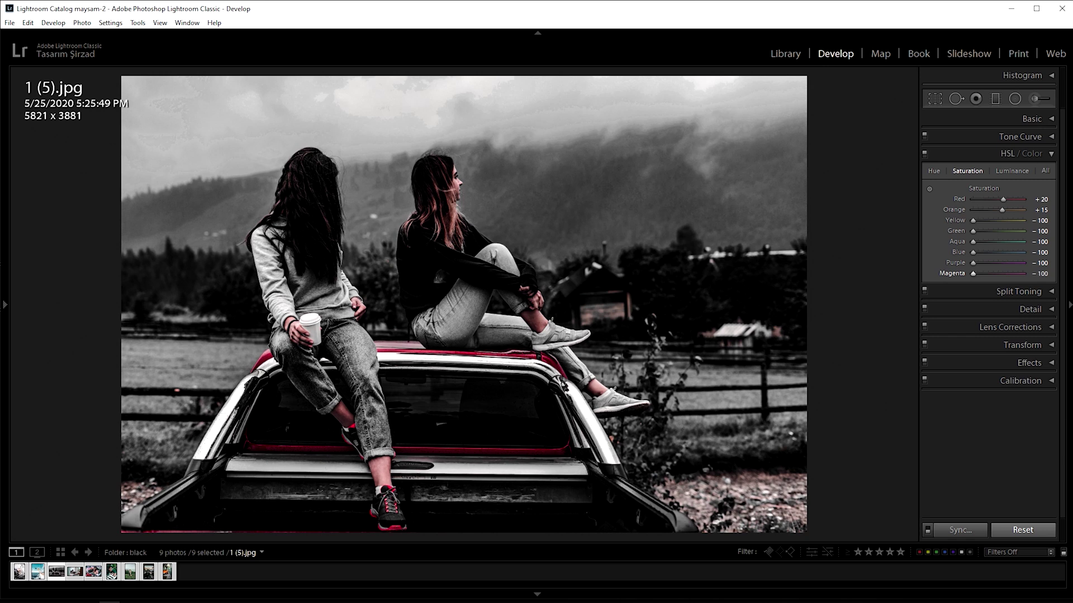
- Set HSL luminance to +10 for Red and Orange, and compare the photo with and without the HSL adjustments
click(1020, 172)
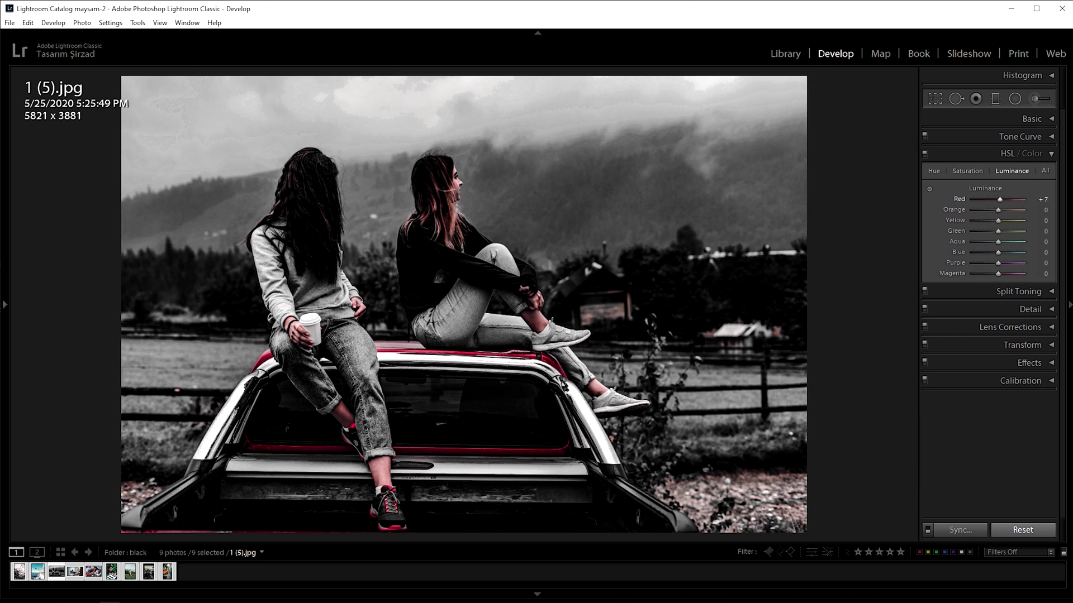
drag(1041, 200, 1043, 200)
drag(1041, 210, 1042, 211)
click(926, 154)
click(930, 155)
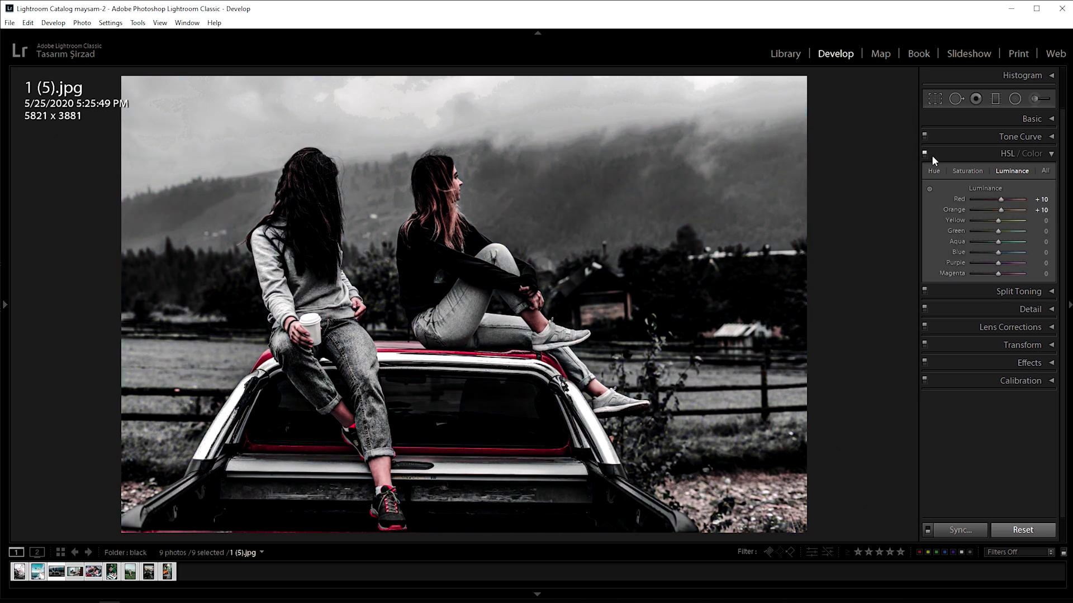
click(1051, 154)
- Split-tone the highlights with hue 200 at low saturation and add a subtle colour tint to the shadows
click(1051, 172)
drag(1044, 199, 1047, 199)
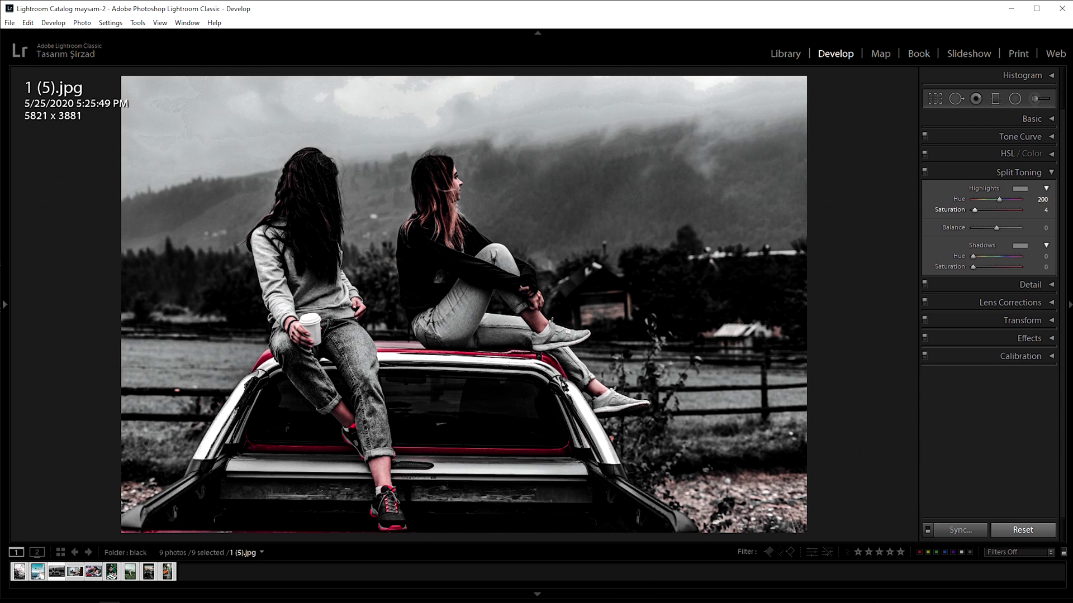
mouse_move(1041, 257)
mouse_down()
mouse_move(1065, 256)
mouse_move(1037, 258)
mouse_up()
drag(1037, 267, 1038, 267)
click(1051, 173)
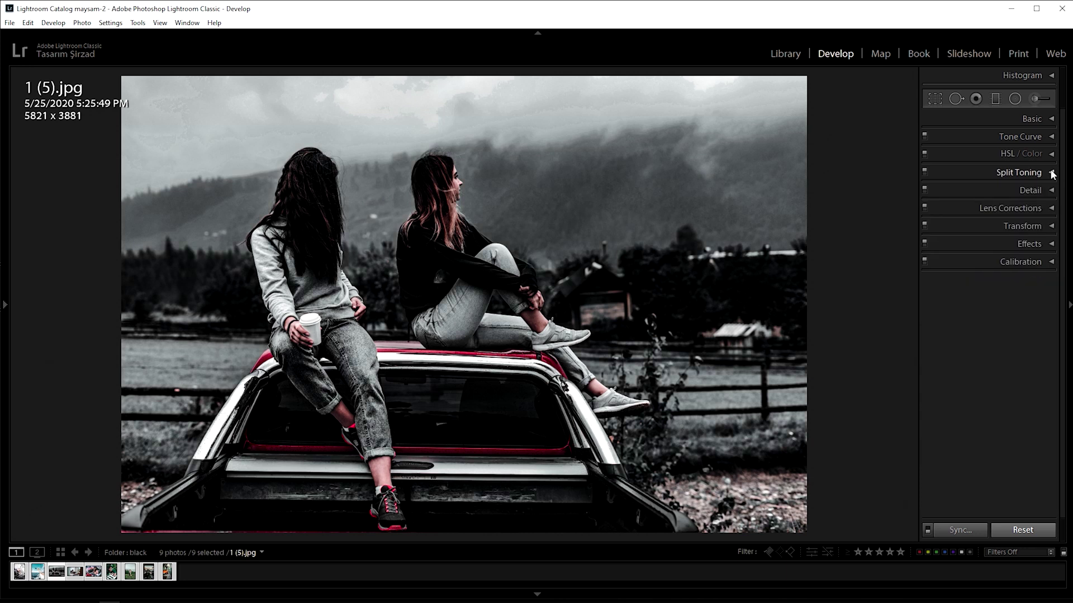
- Set luminance noise reduction to 20 with Detail 70 and Contrast 20, and raise the colour noise reduction
click(1050, 191)
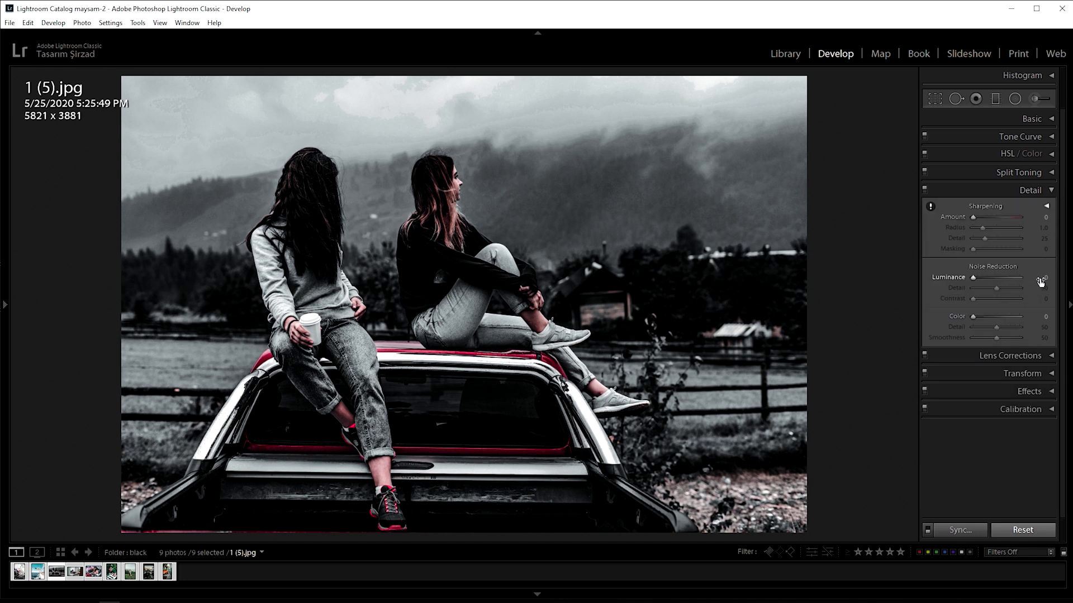
drag(1041, 278, 1052, 278)
drag(1043, 288, 1049, 288)
drag(1044, 288, 1045, 287)
drag(1030, 299, 1030, 299)
click(1043, 300)
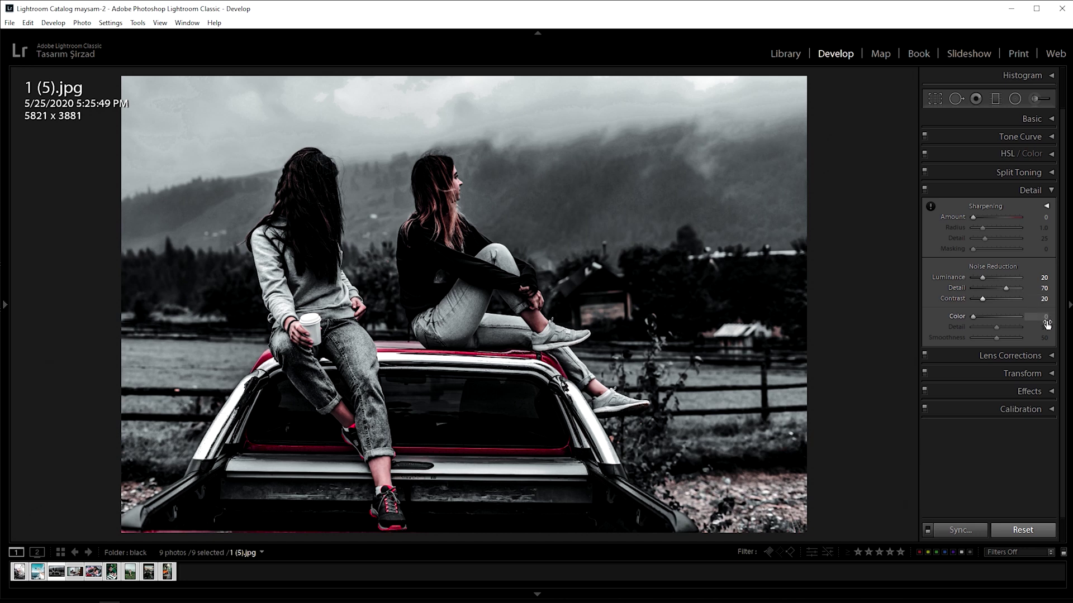
drag(1038, 317, 1046, 317)
click(1053, 191)
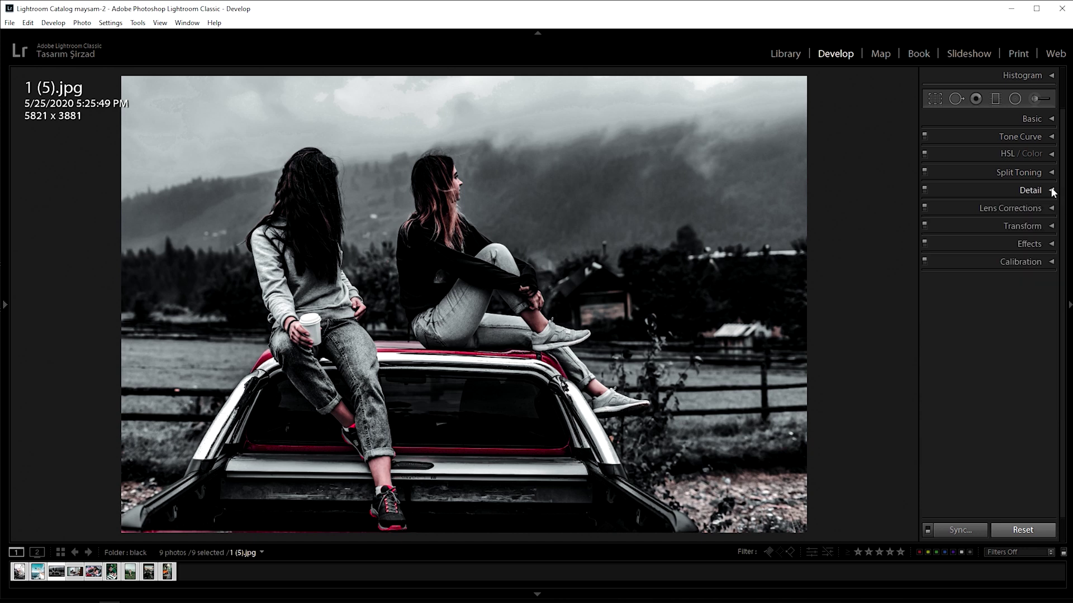
- Add a slight dark post-crop vignette to the photo and adjust its feather
click(1053, 245)
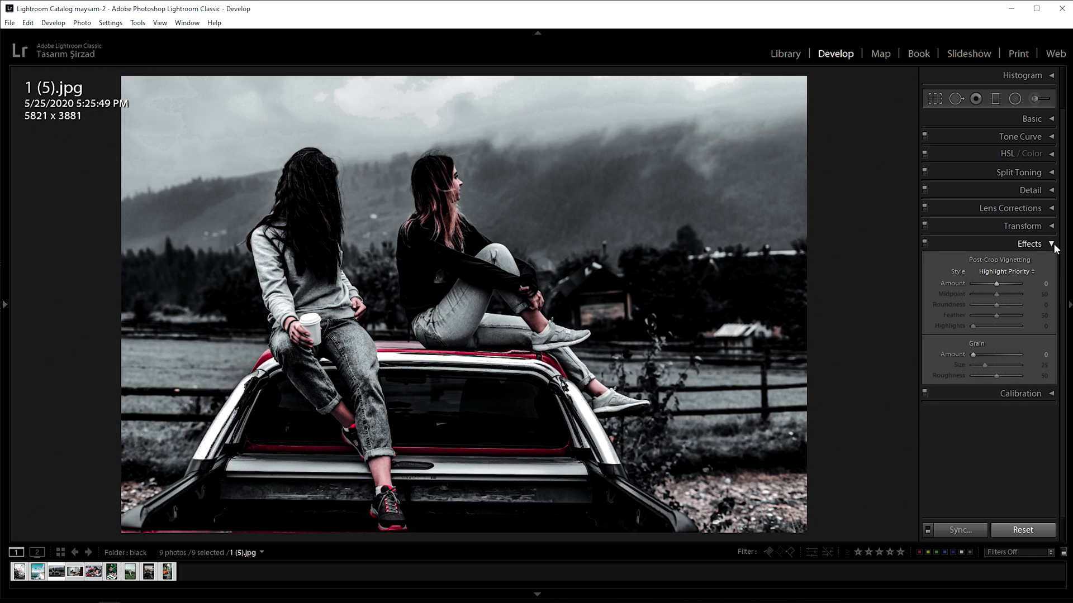
drag(1044, 281, 1040, 280)
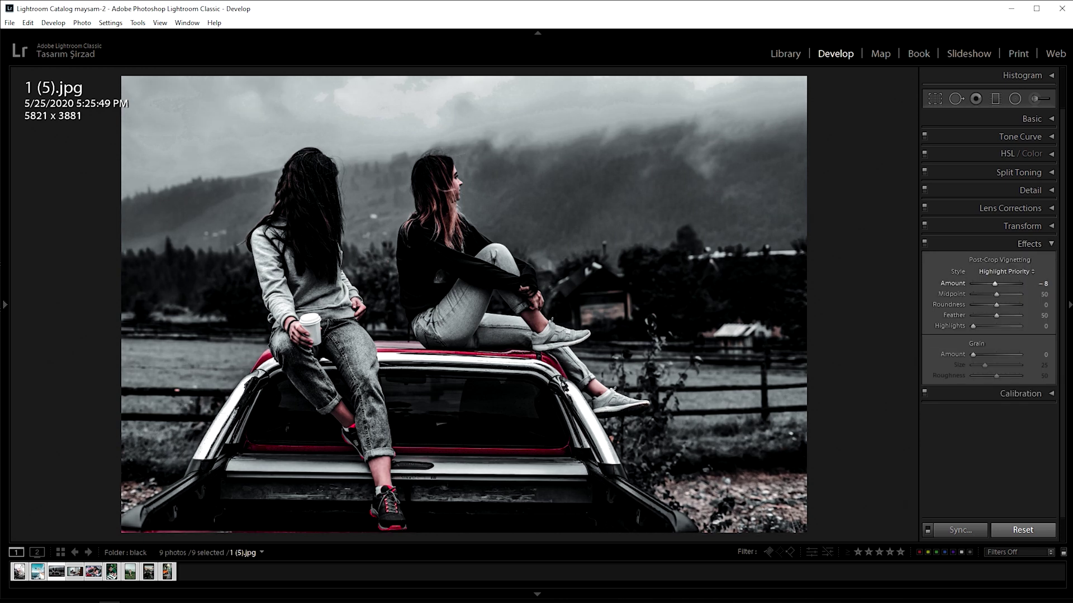
drag(1039, 283, 1038, 283)
drag(1036, 327, 1043, 314)
drag(1036, 315, 1038, 315)
click(1051, 245)
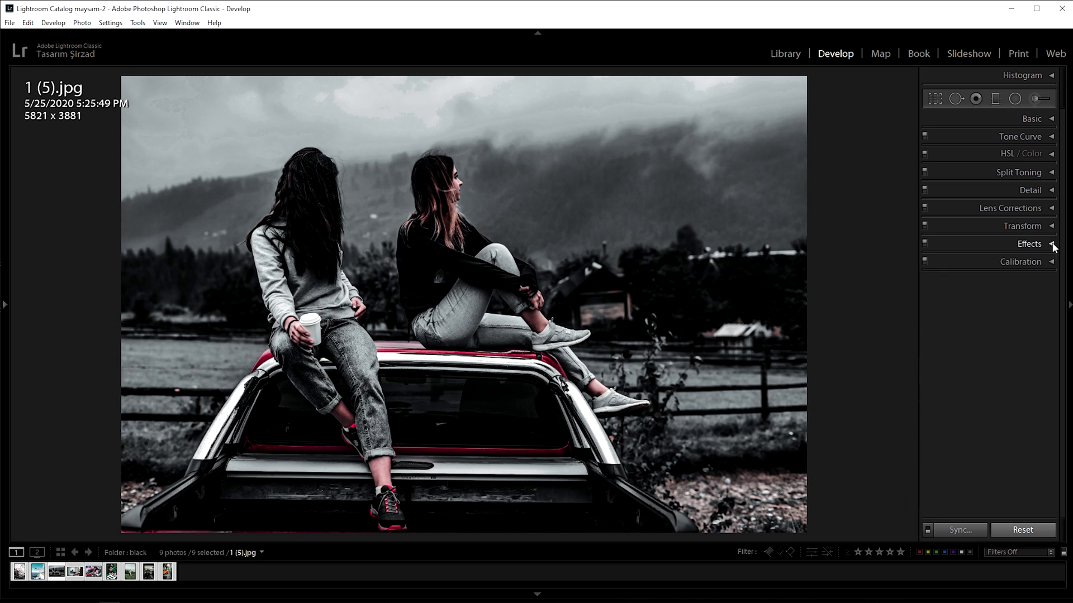
- Save the photo's develop settings as a preset named Black in the Black preset group
click(1053, 261)
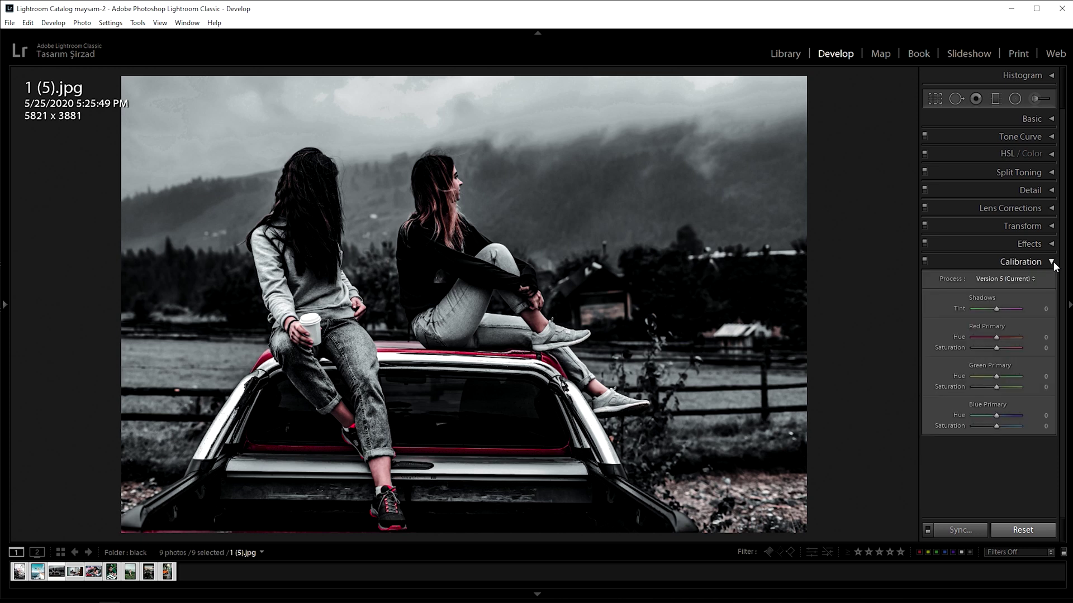
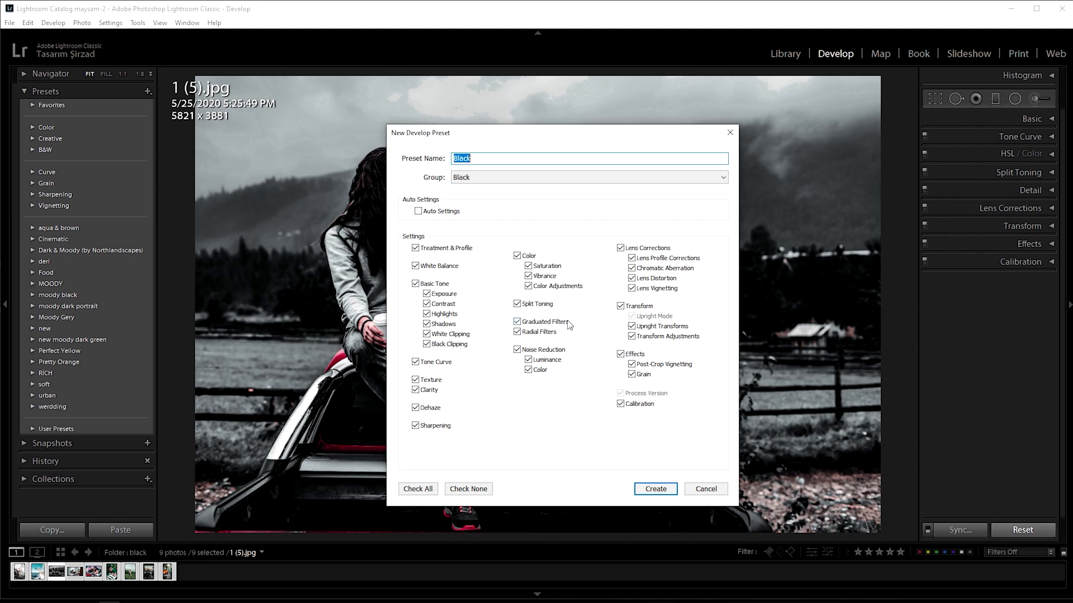
click(646, 490)
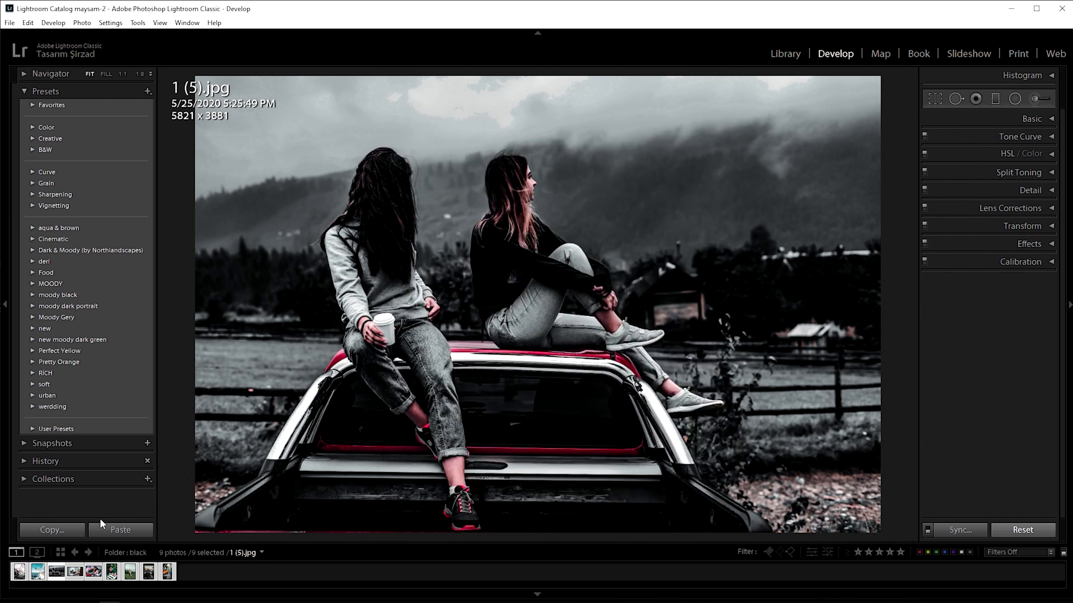
- Apply the Black preset to the watch box photo 1 (8).jpg and the sailboat photo 1 (10).jpg
click(23, 575)
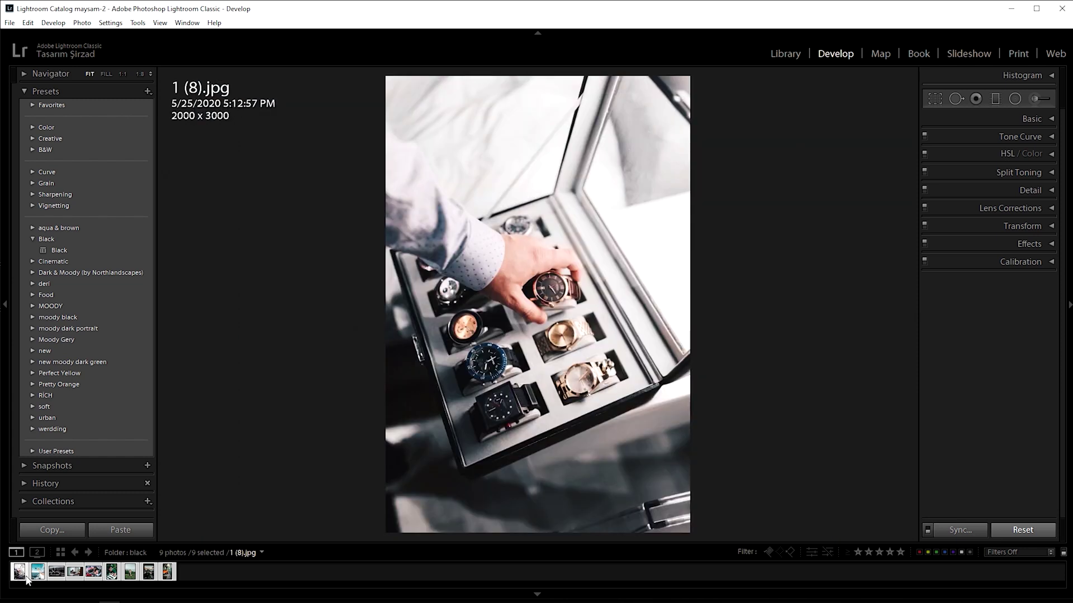
click(63, 252)
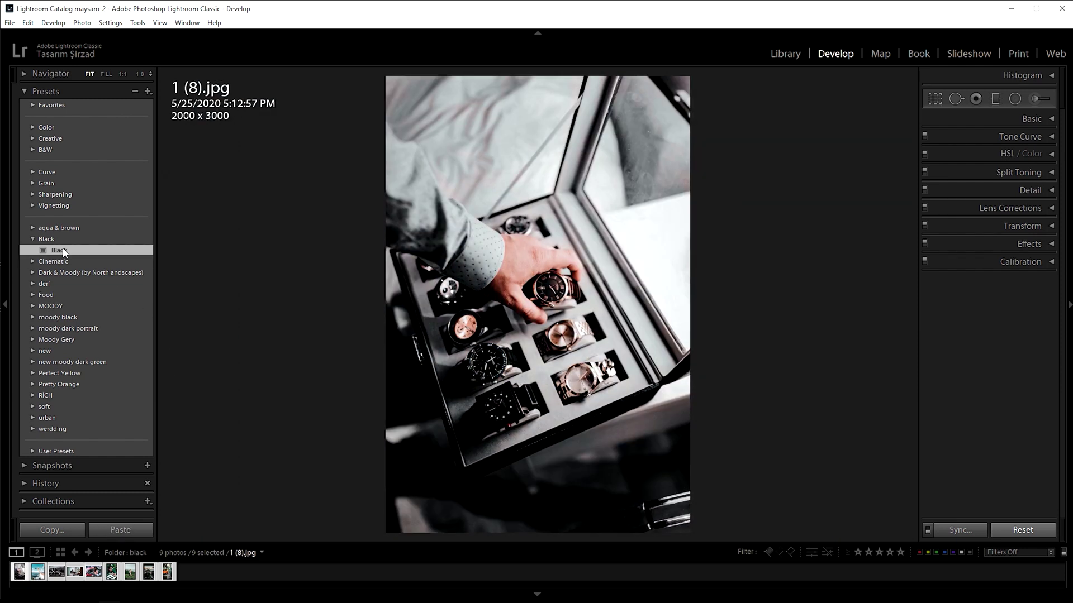
click(38, 572)
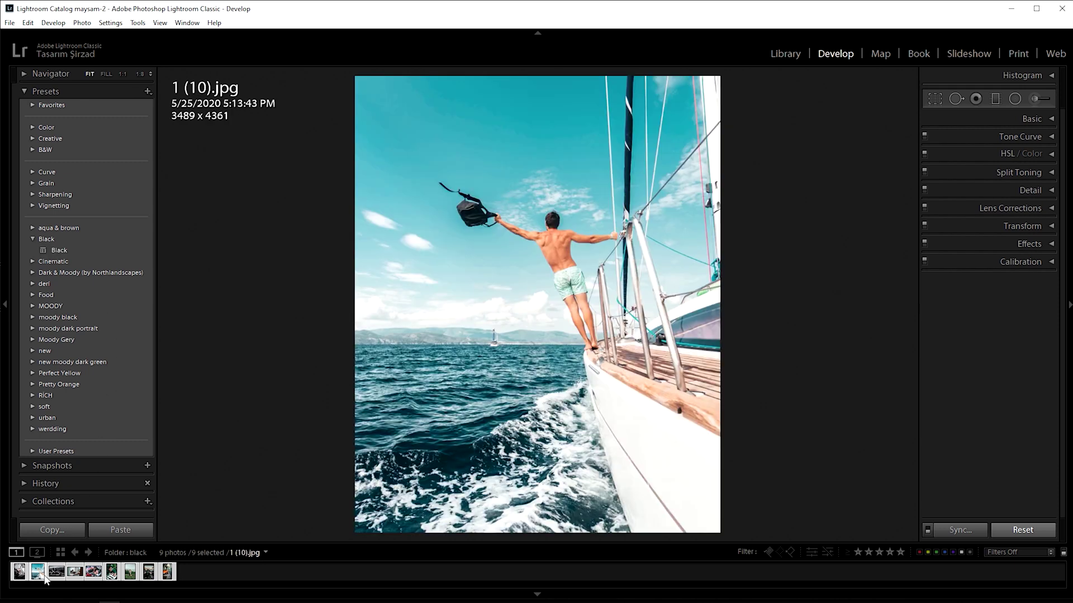
click(66, 249)
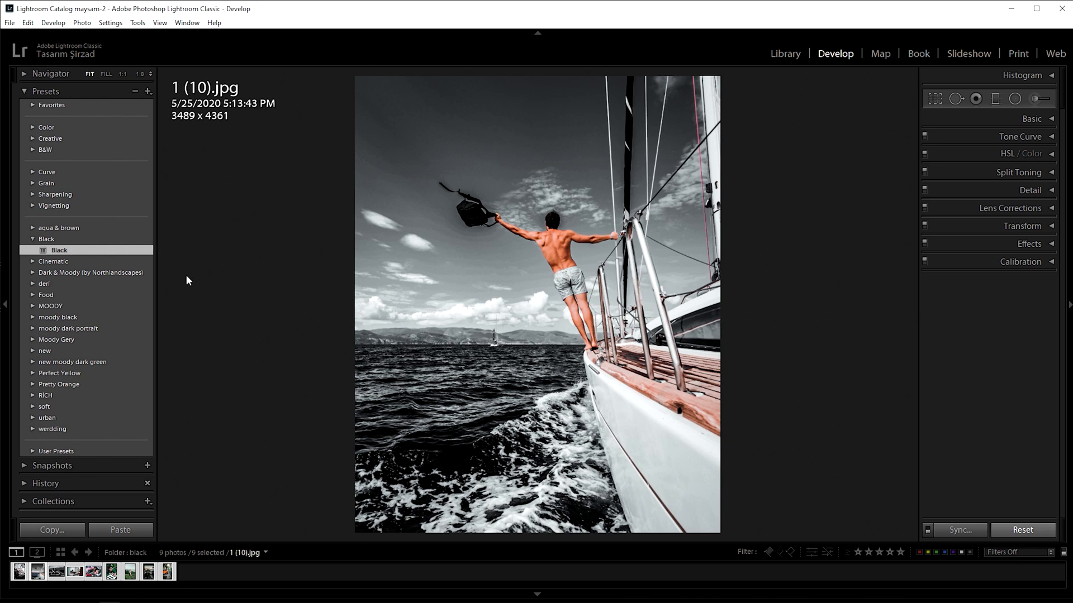
- Apply the Black preset to the sofa photo 1 (3).jpg and the balcony photo 1 (7).jpg
click(75, 571)
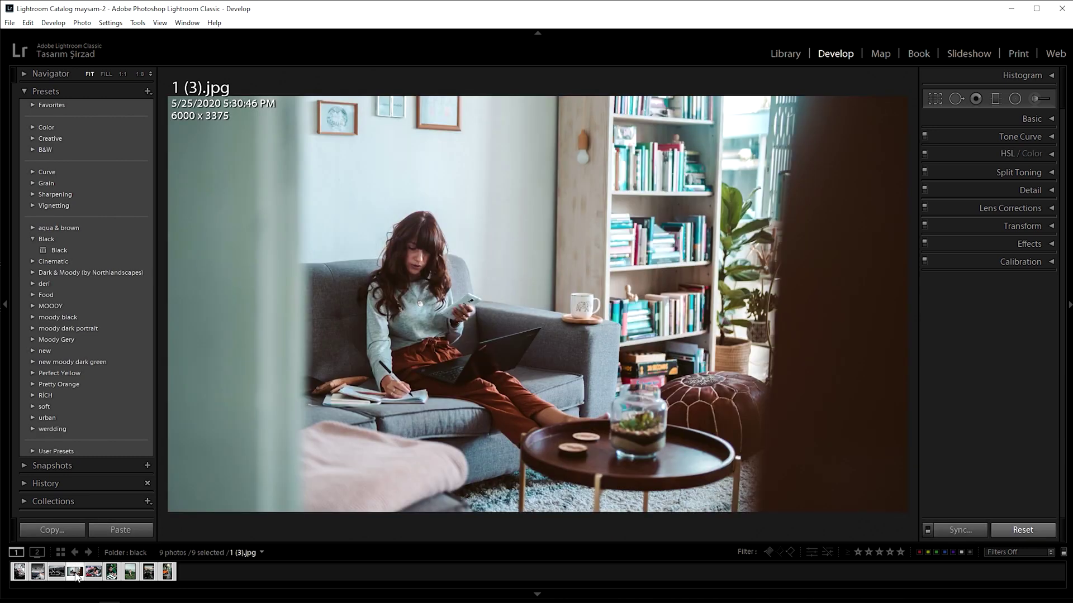
click(53, 251)
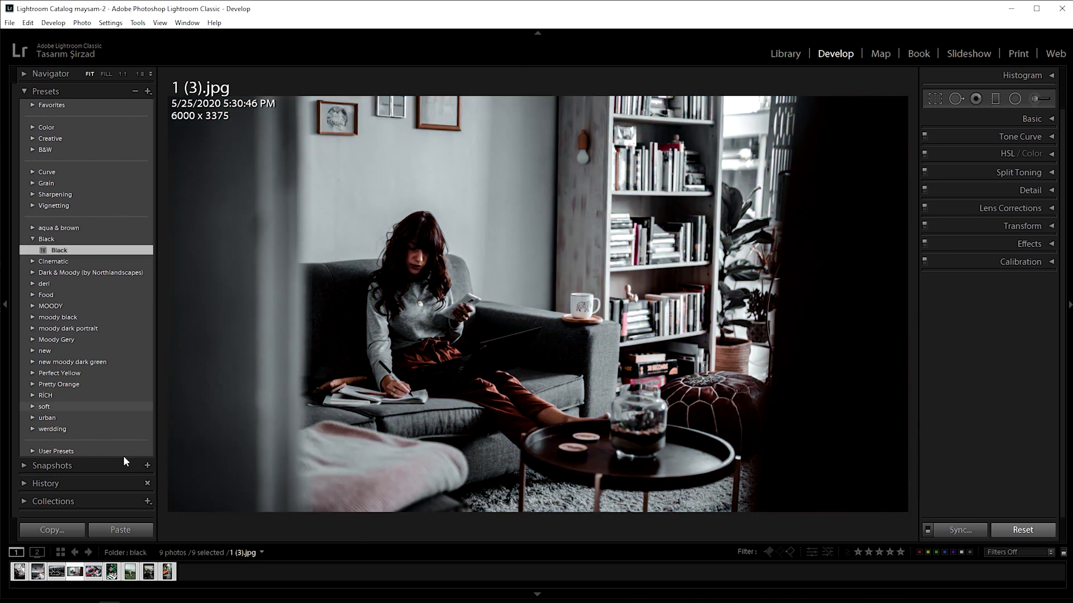
click(94, 571)
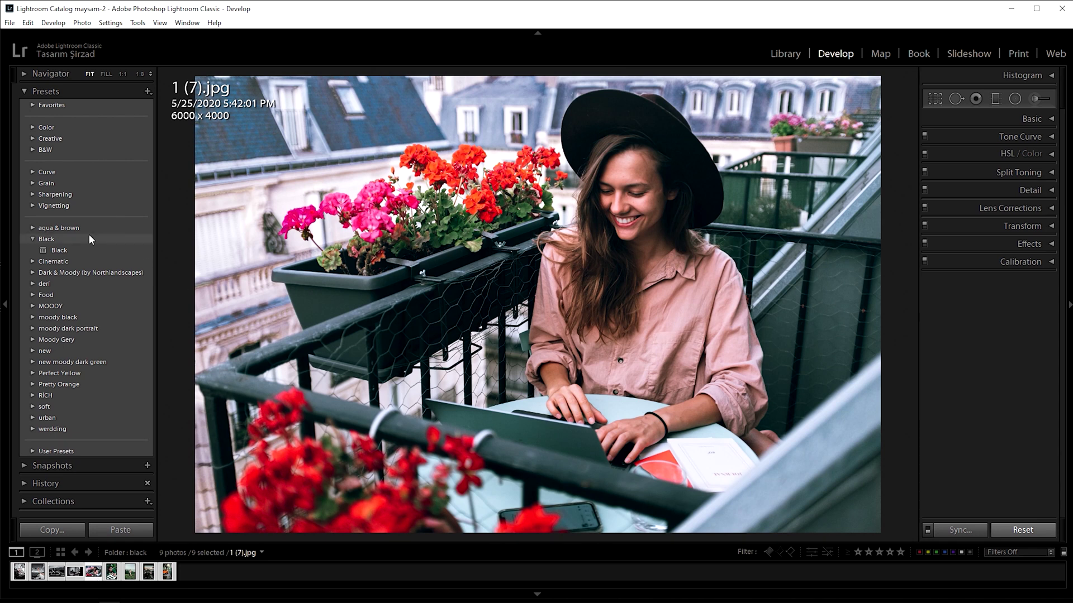
click(82, 252)
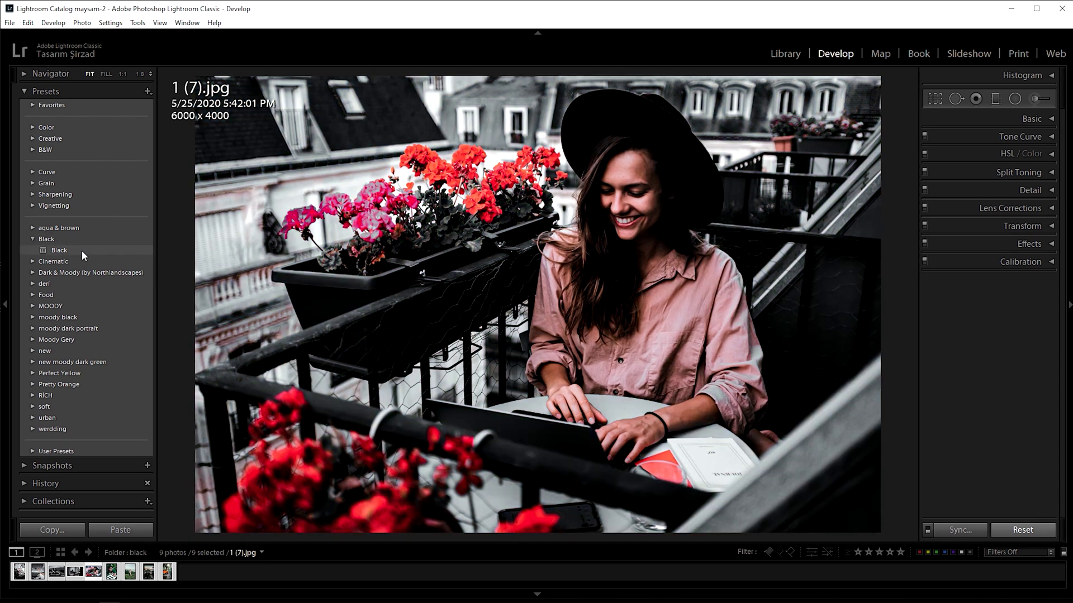
- Apply the Black preset to the white sunglasses portrait 1 (4).jpg and the couple photo 1 (2).jpg
click(111, 575)
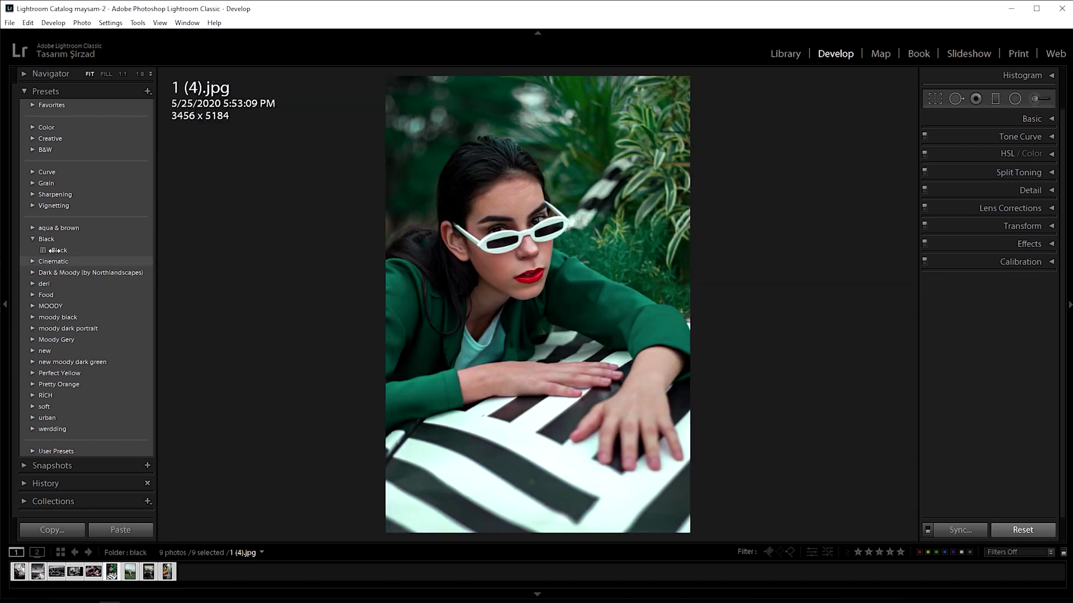
click(60, 251)
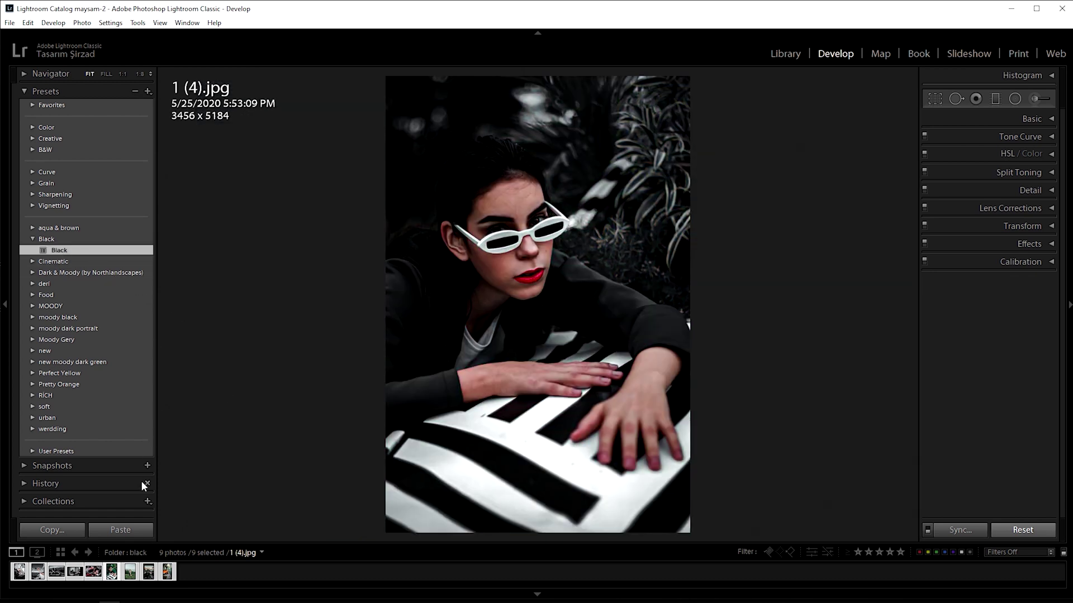
click(130, 575)
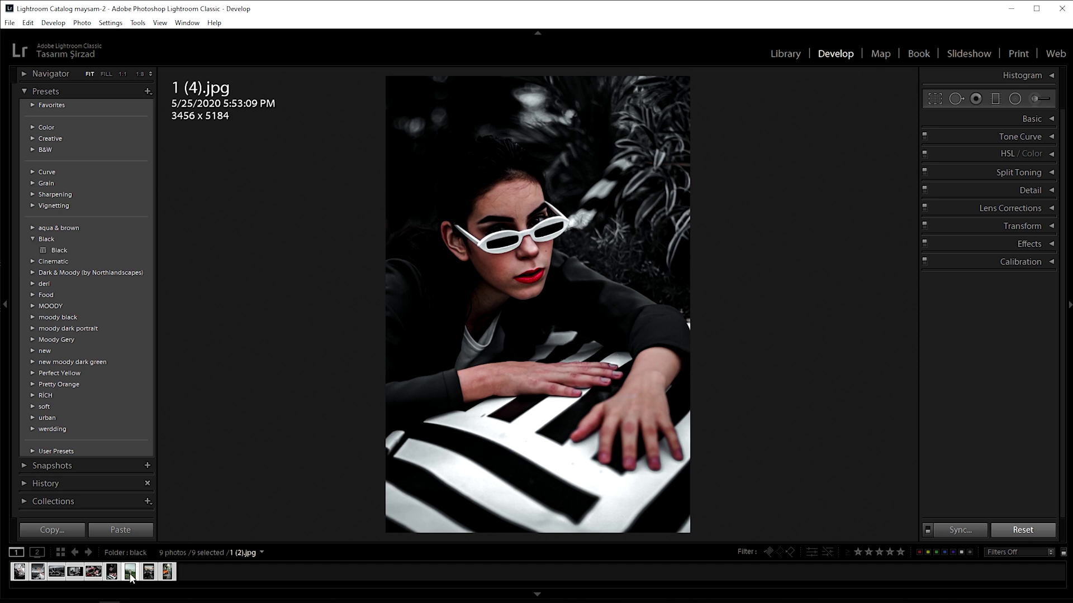
click(59, 250)
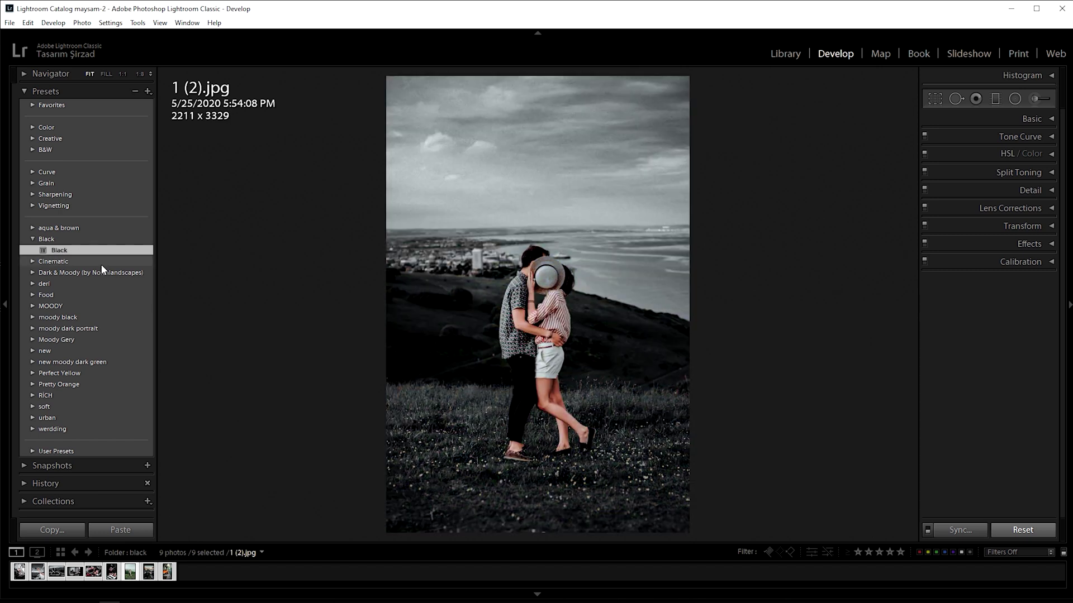
- Apply the Black preset to the steering wheel photo 1 (9).jpg and the orange sports car photo Untitled-1.jpg
click(149, 572)
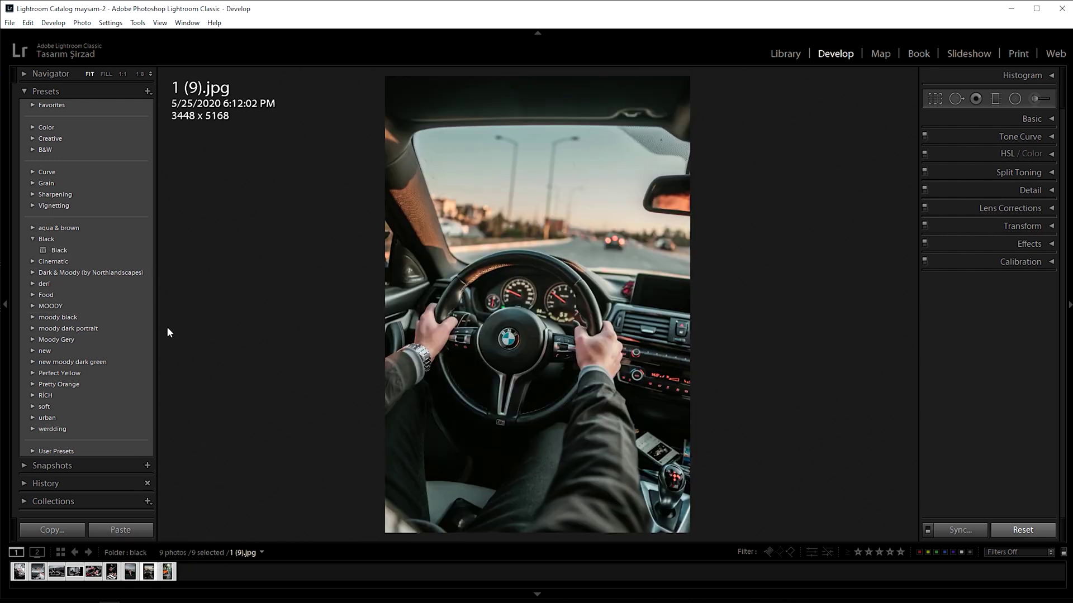
click(65, 249)
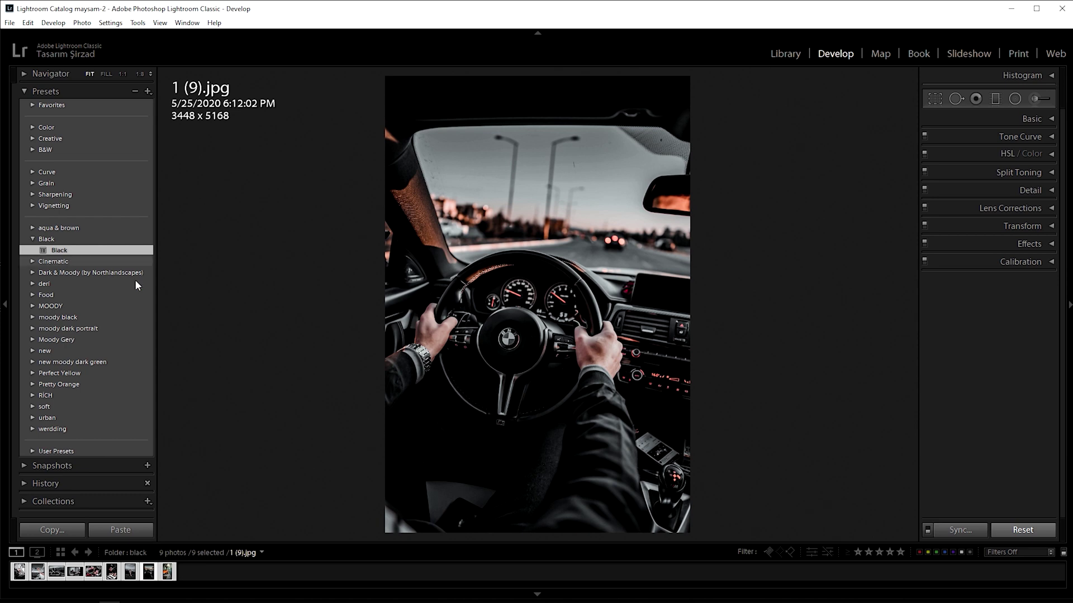
click(169, 573)
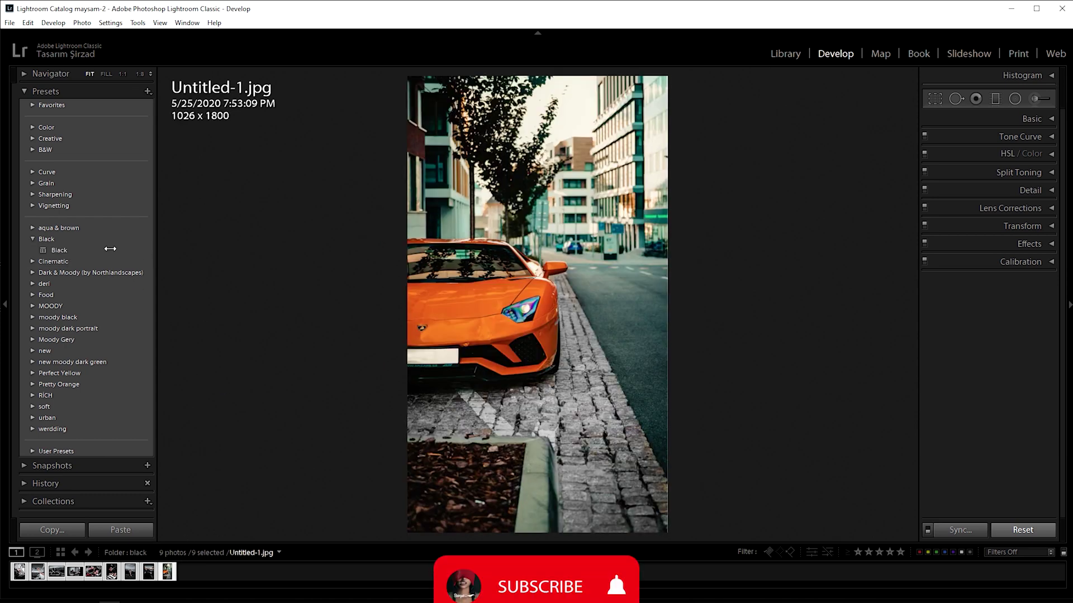
click(76, 250)
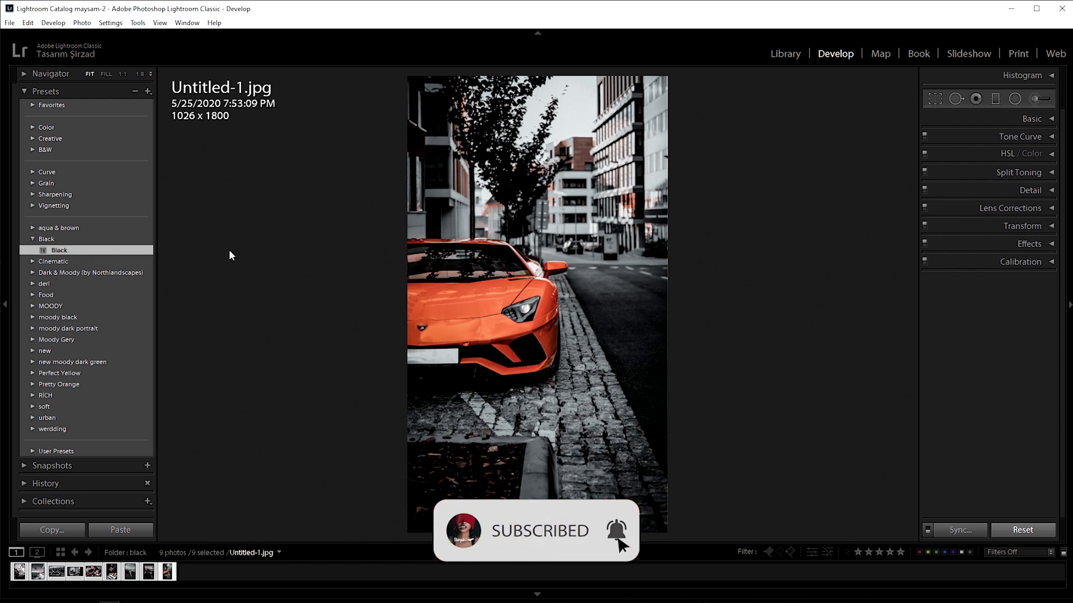